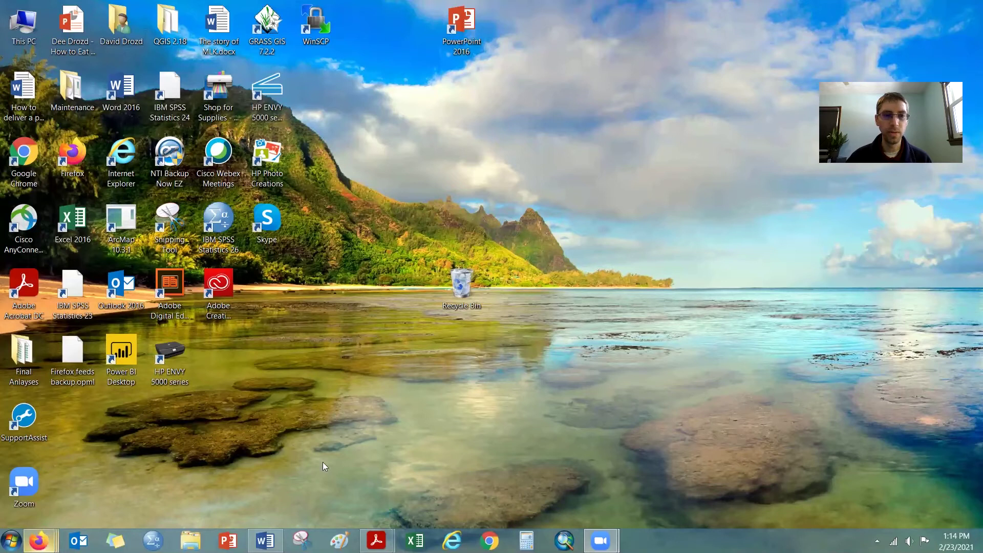
Switch to Firefox and search data.census.gov for "vehicle available"
mouse_move(38, 541)
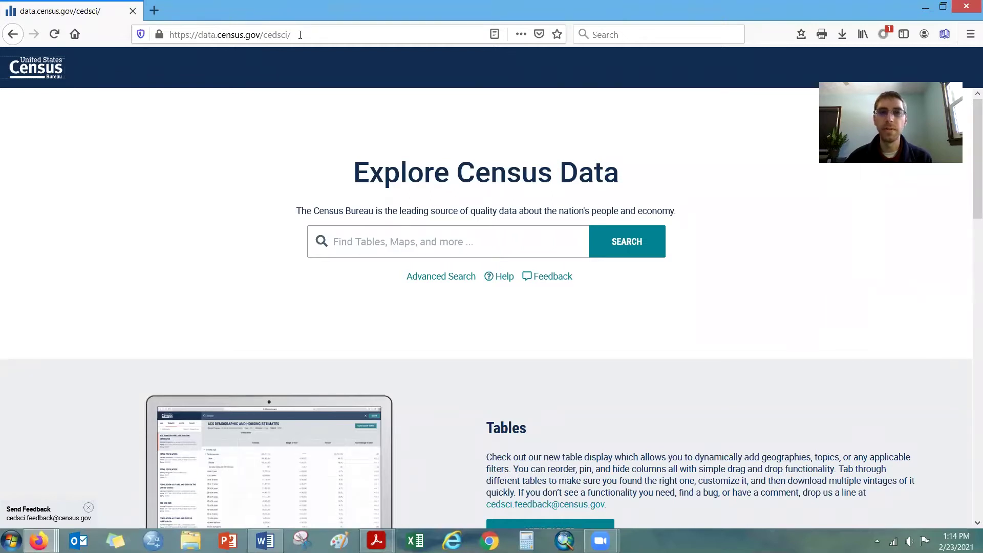
click(357, 242)
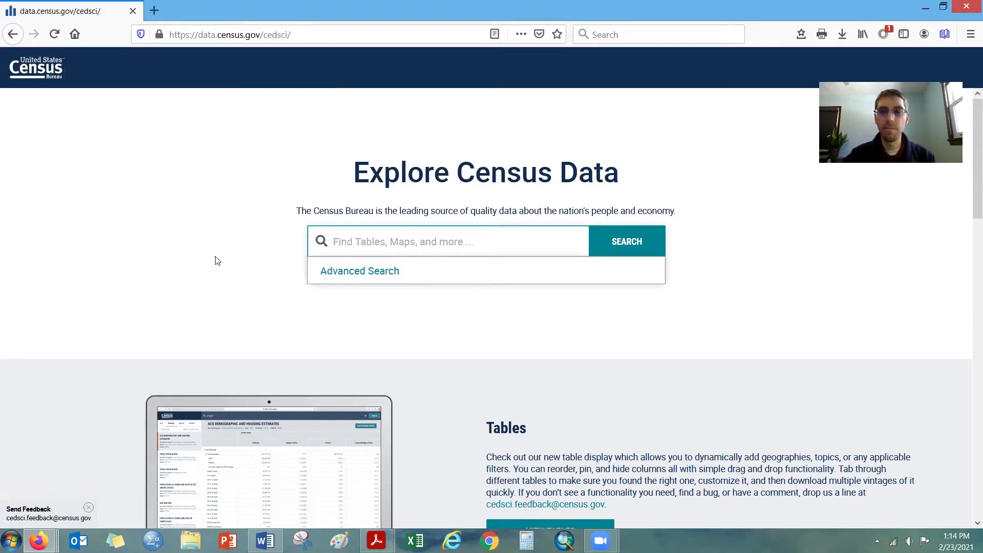
text(v)
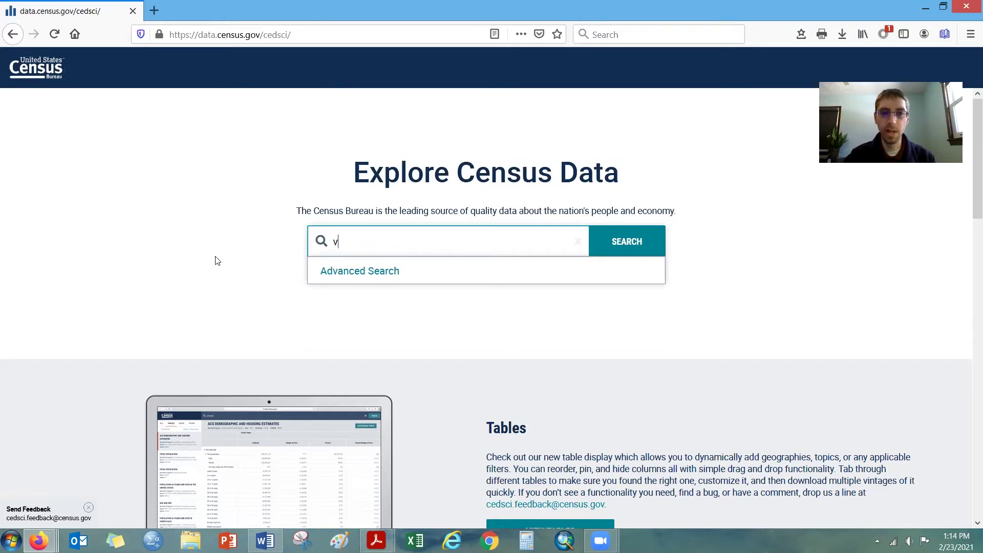
text(ehicle)
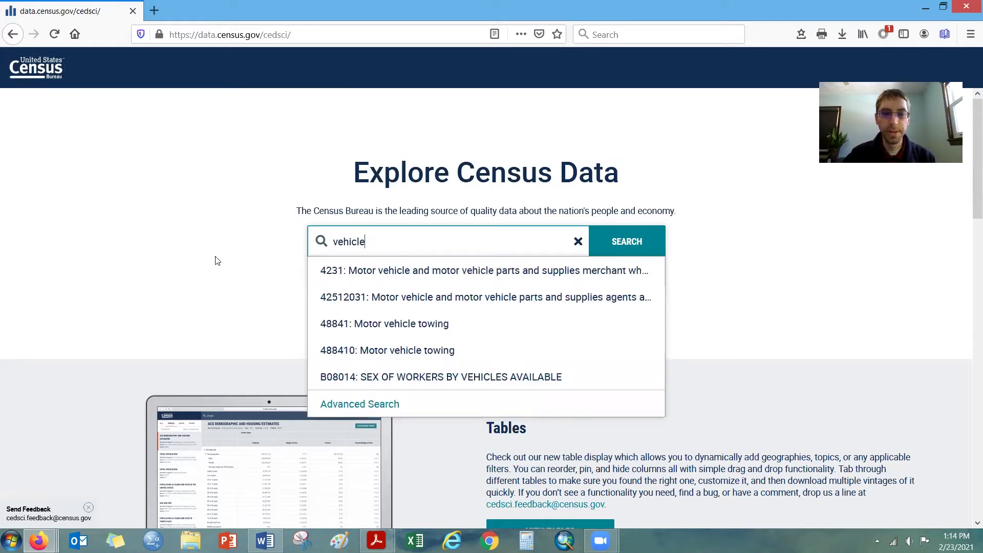
text( available)
key(Return)
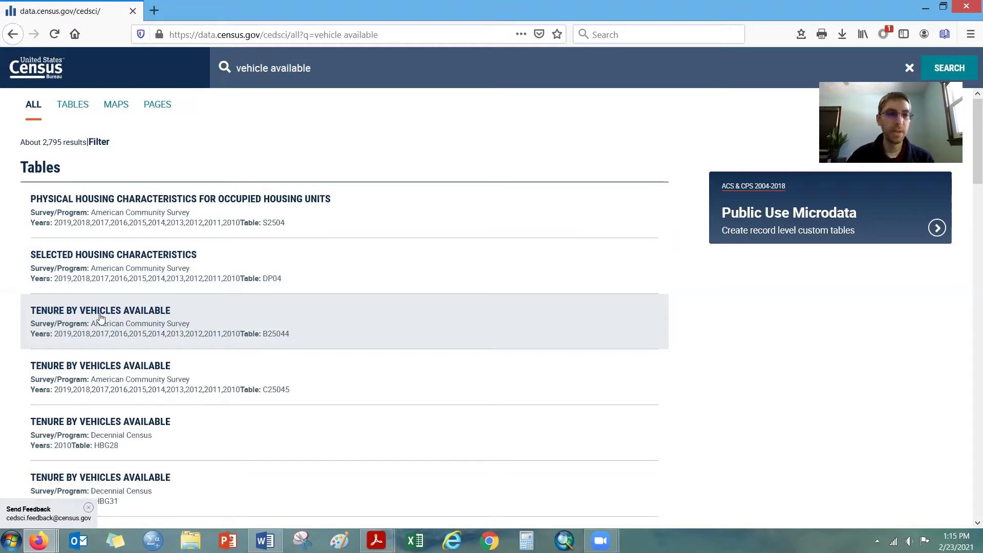
Open the American Community Survey table Tenure by Vehicles Available (B25044) and set its product to 2019: ACS 5-Year Estimates Detailed Tables
click(131, 317)
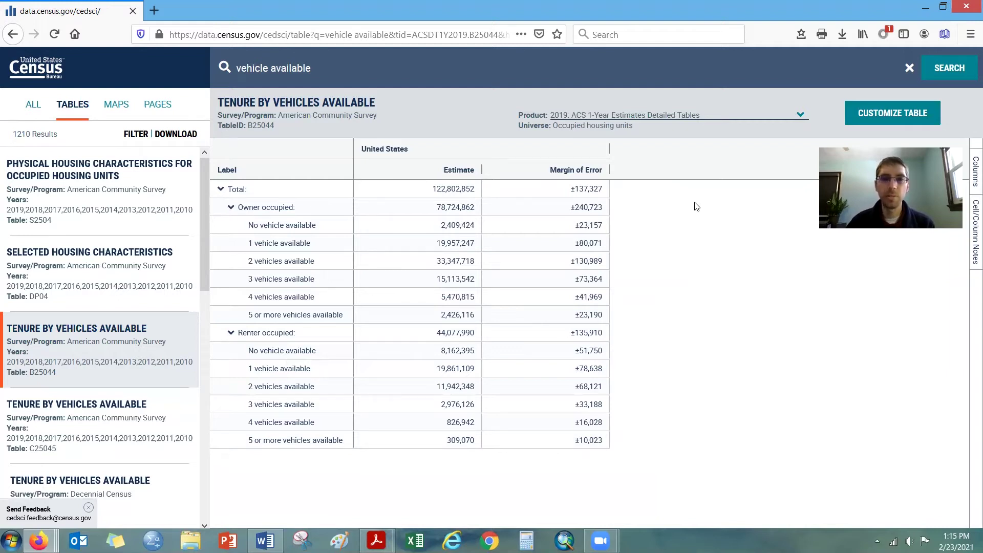
click(801, 119)
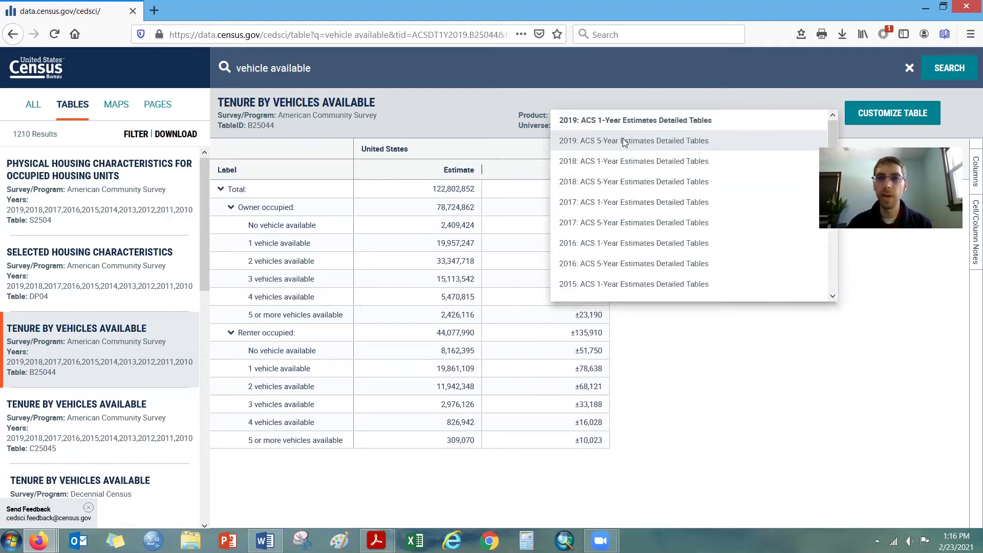
click(625, 142)
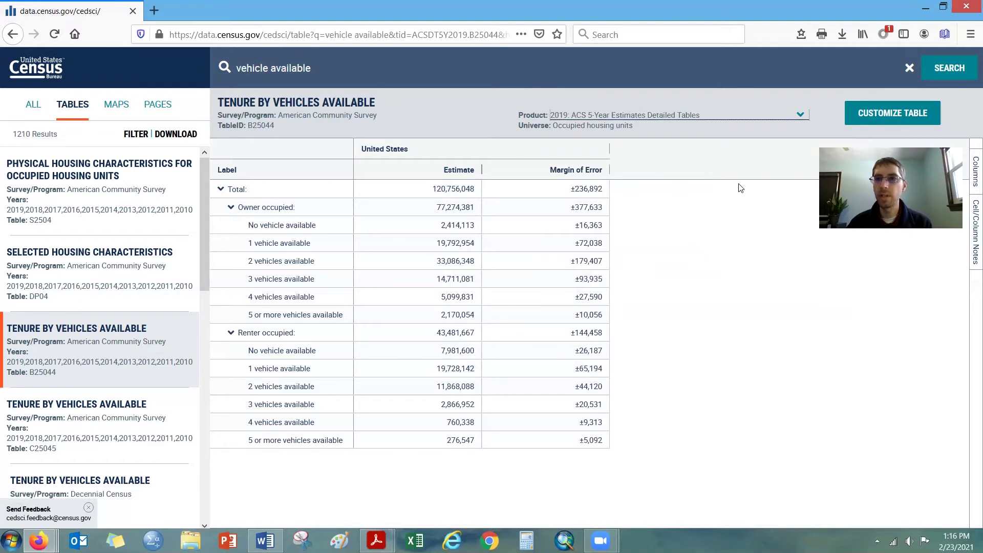
Customize the table and add Douglas County, Nebraska as a county geography
click(896, 117)
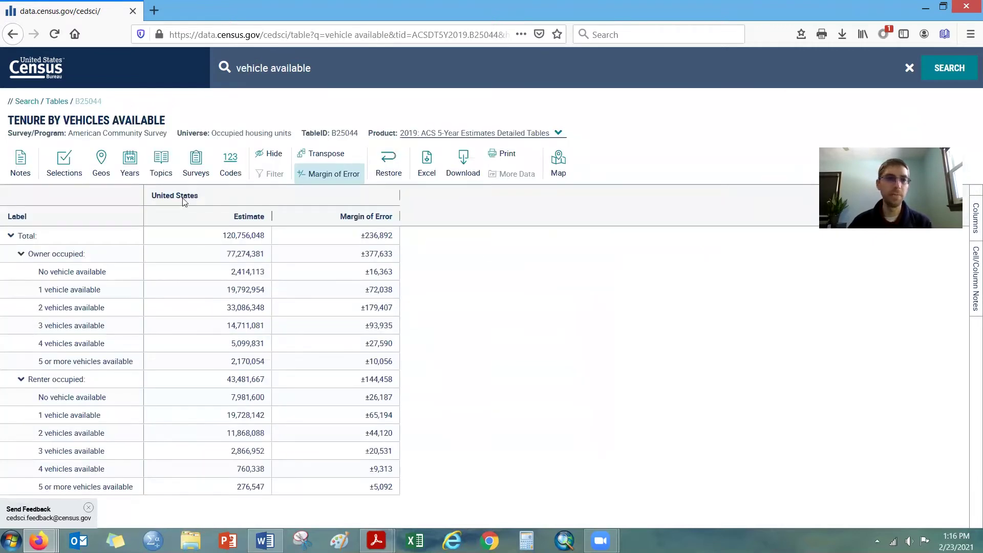
click(101, 161)
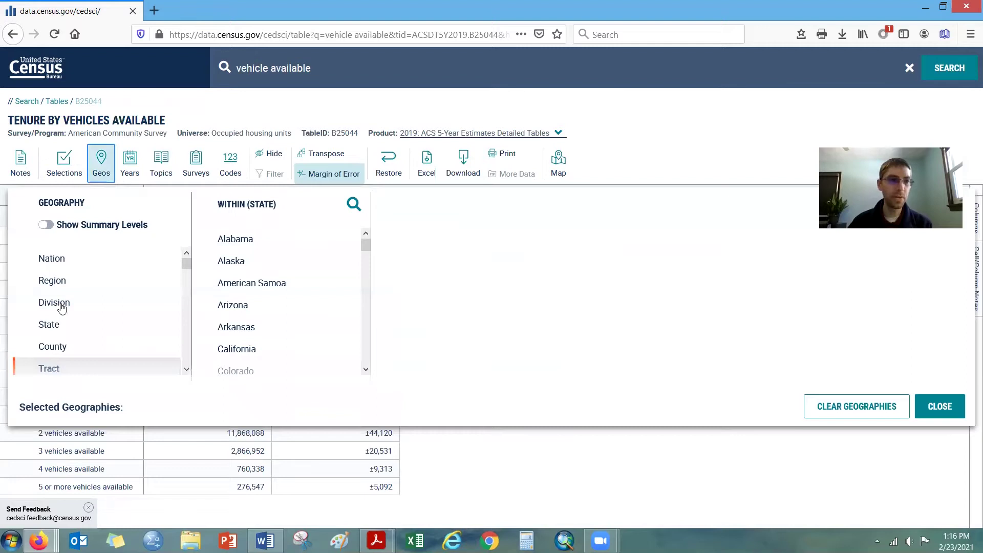
click(56, 348)
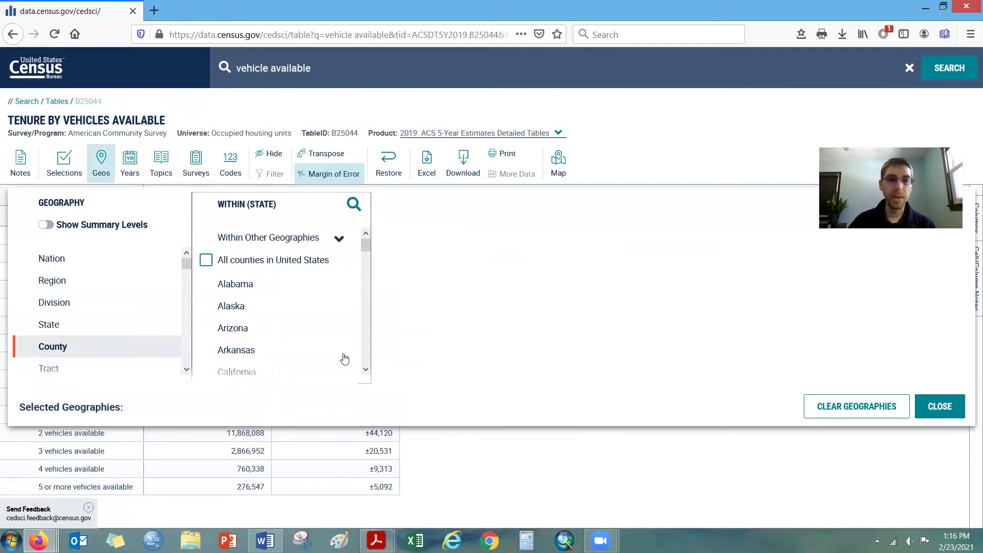
scroll(367, 357, down, 5)
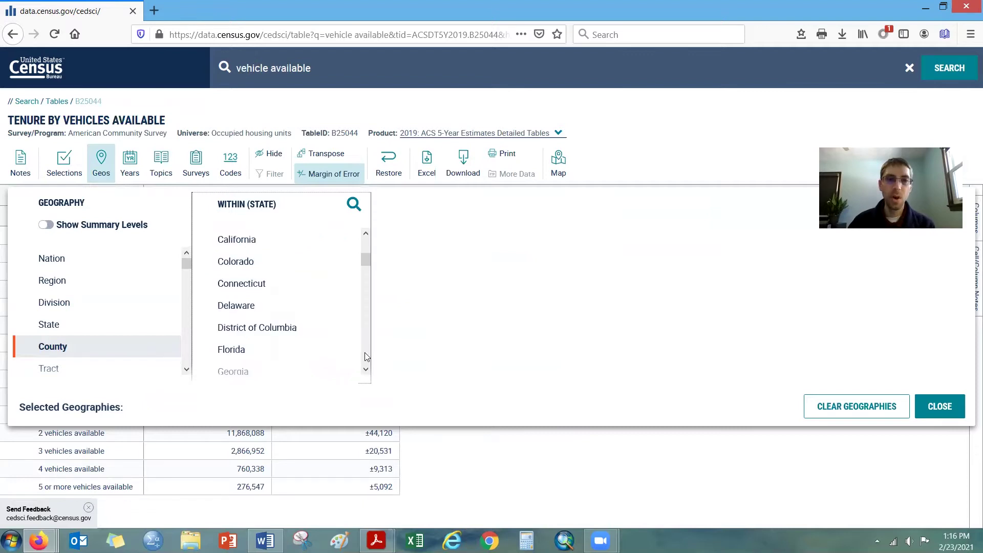
scroll(366, 357, down, 2)
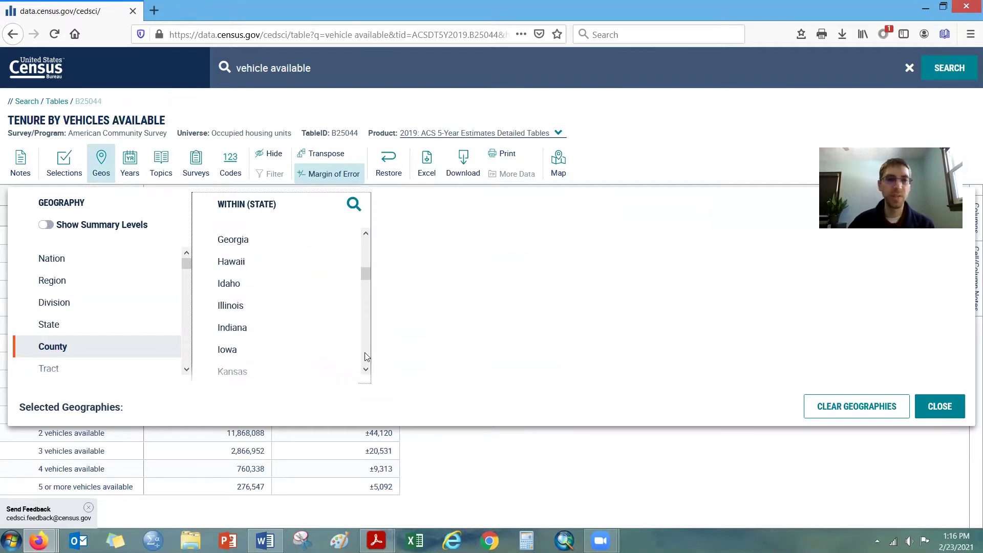
scroll(367, 357, down, 3)
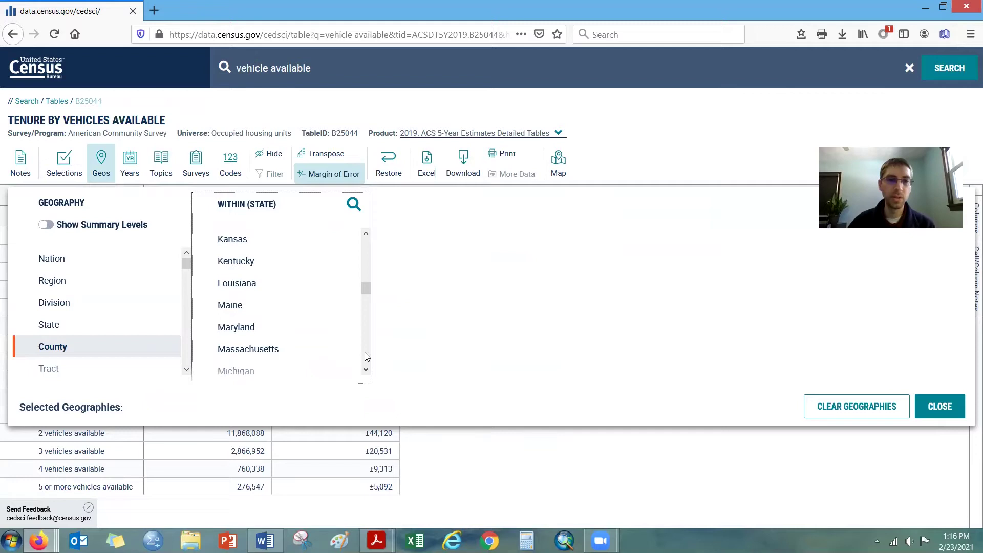
scroll(241, 353, down, 3)
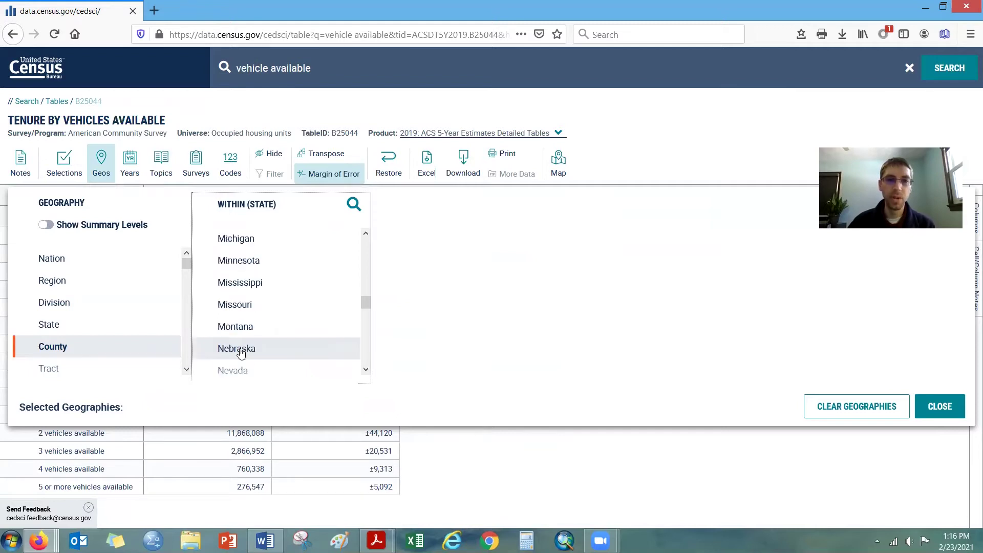
click(241, 354)
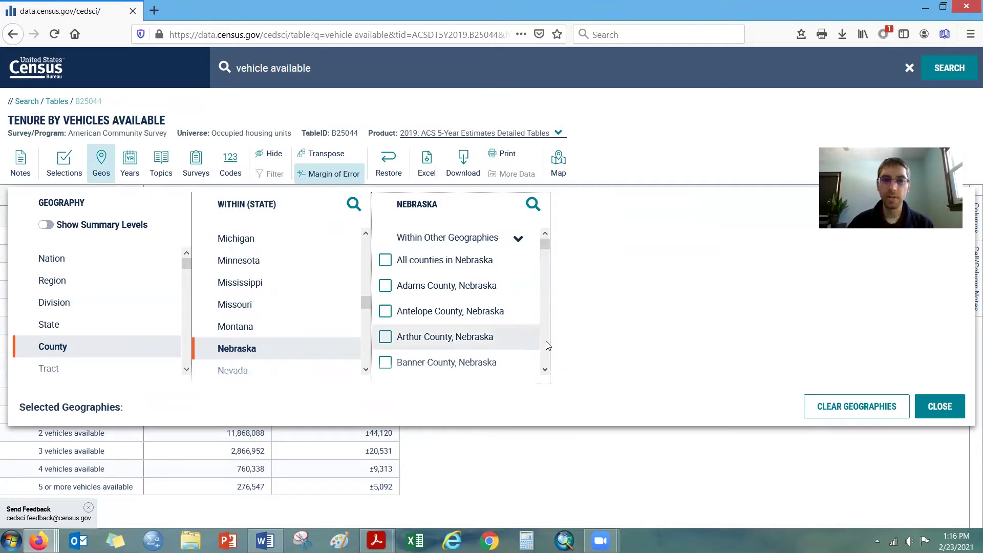
scroll(547, 349, down, 3)
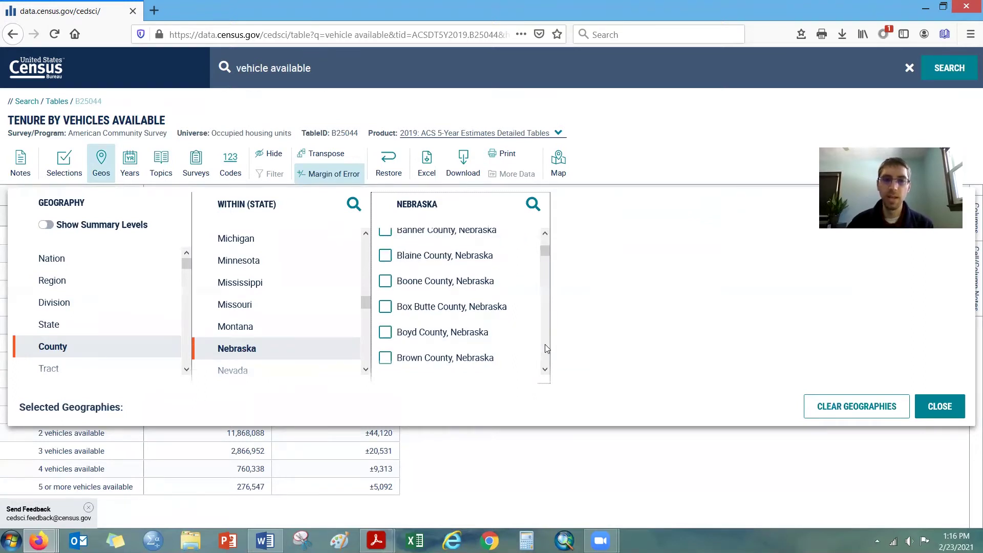
scroll(546, 349, down, 4)
scroll(547, 349, down, 5)
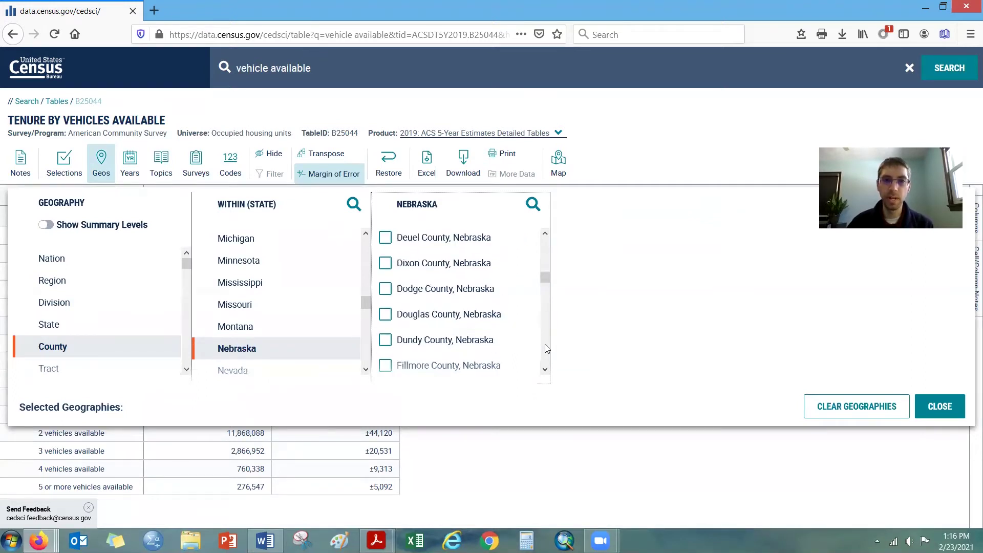
click(384, 314)
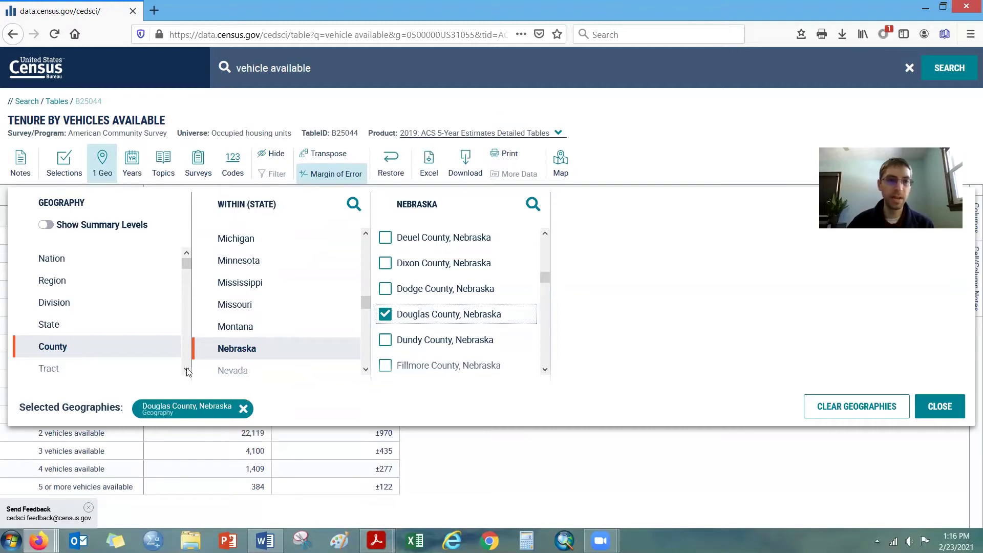
Add all census tracts within Douglas County, Nebraska to the table and highlight Census Tract 2's owner-occupied vehicle estimates
scroll(188, 372, down, 2)
click(49, 264)
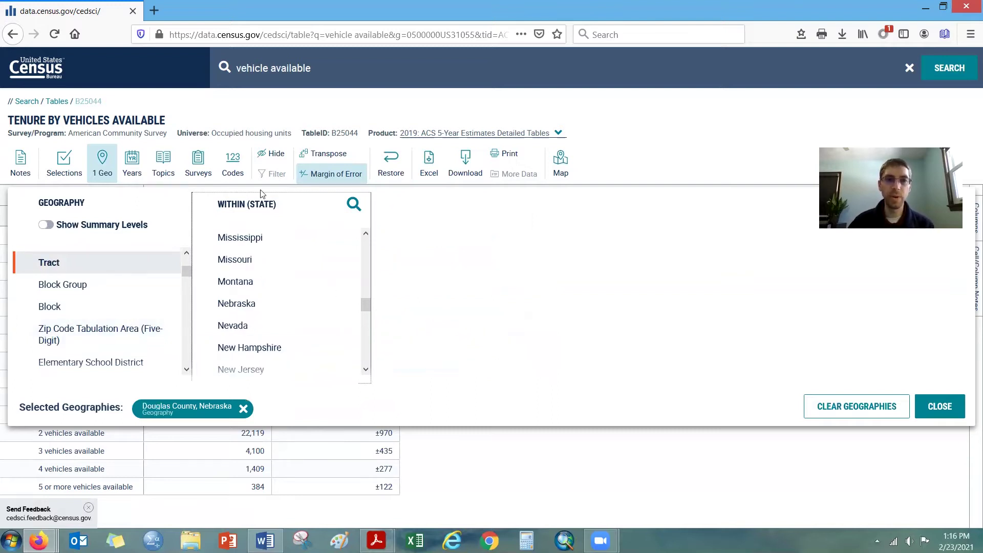
click(241, 309)
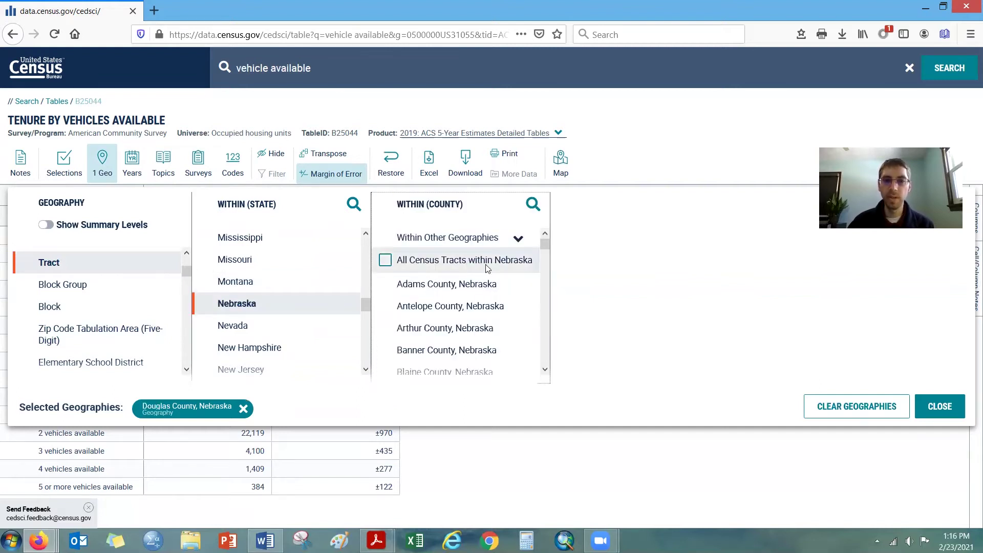
scroll(546, 353, down, 5)
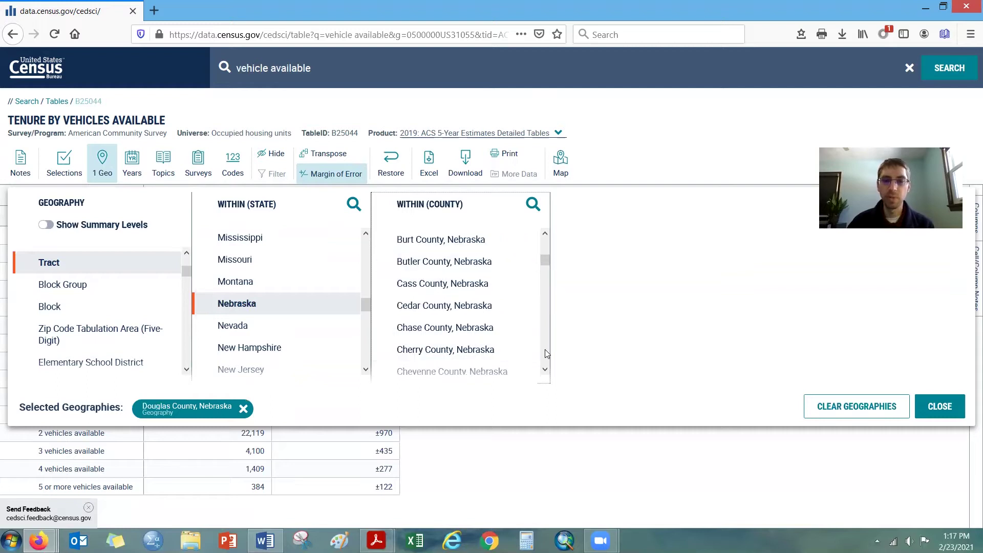
scroll(547, 353, down, 3)
scroll(546, 353, down, 3)
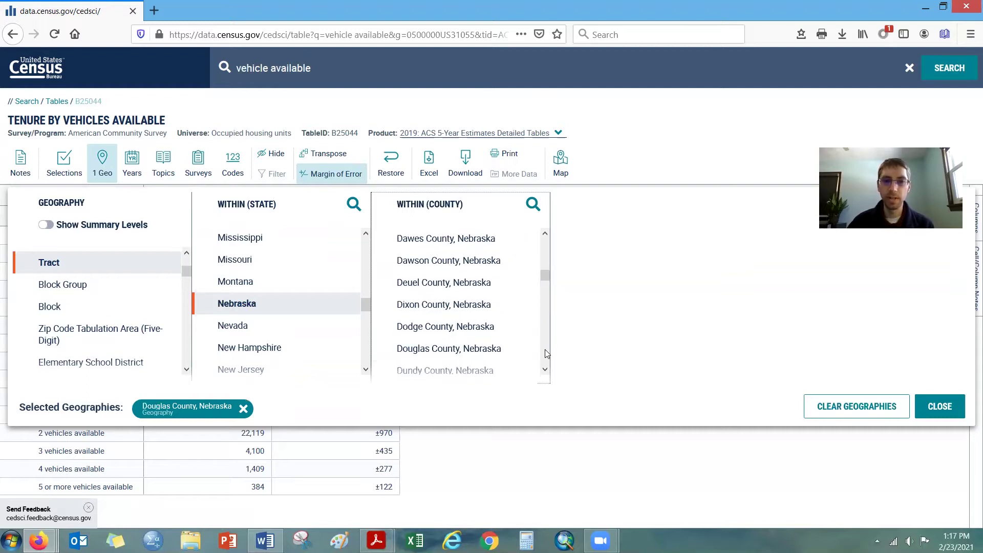
click(428, 352)
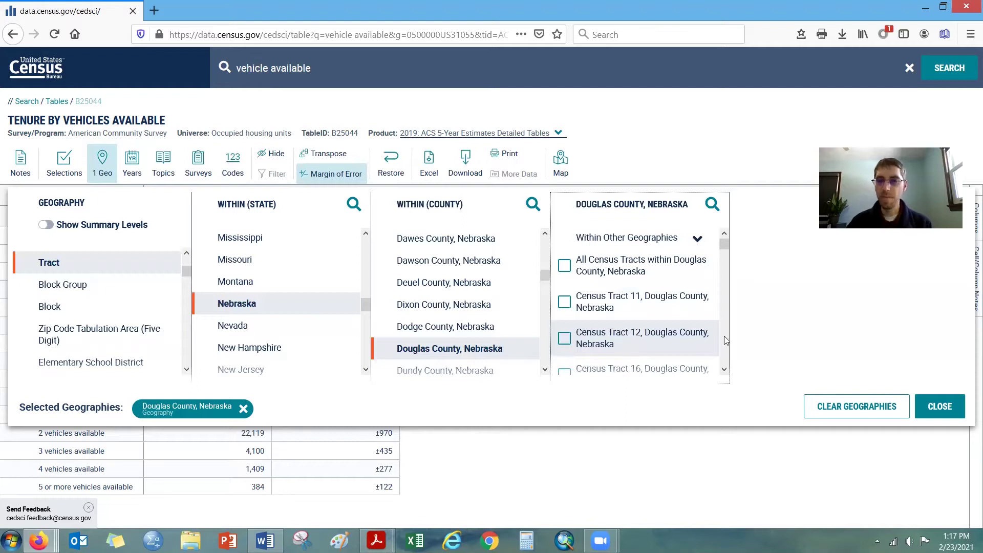
scroll(726, 341, down, 3)
scroll(726, 272, down, 3)
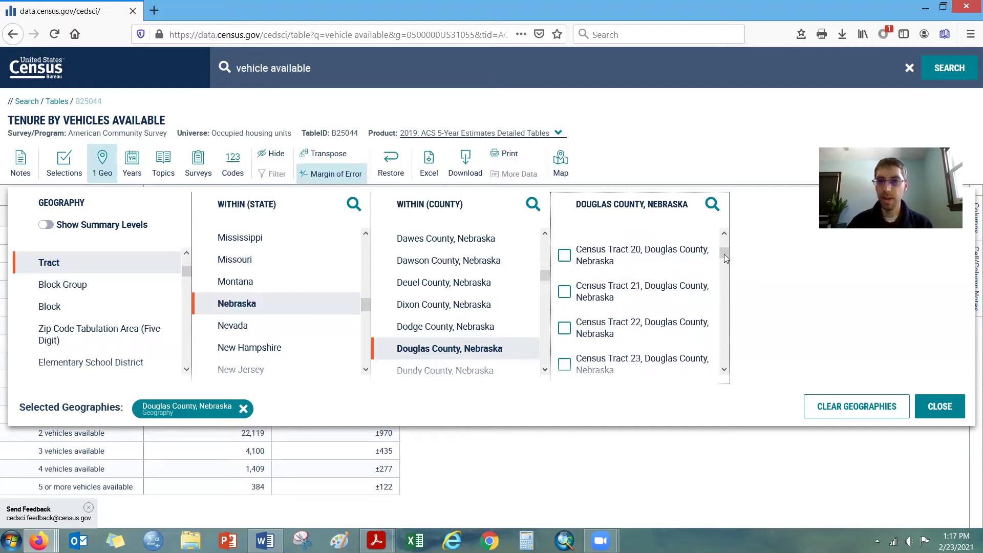
scroll(723, 247, up, 6)
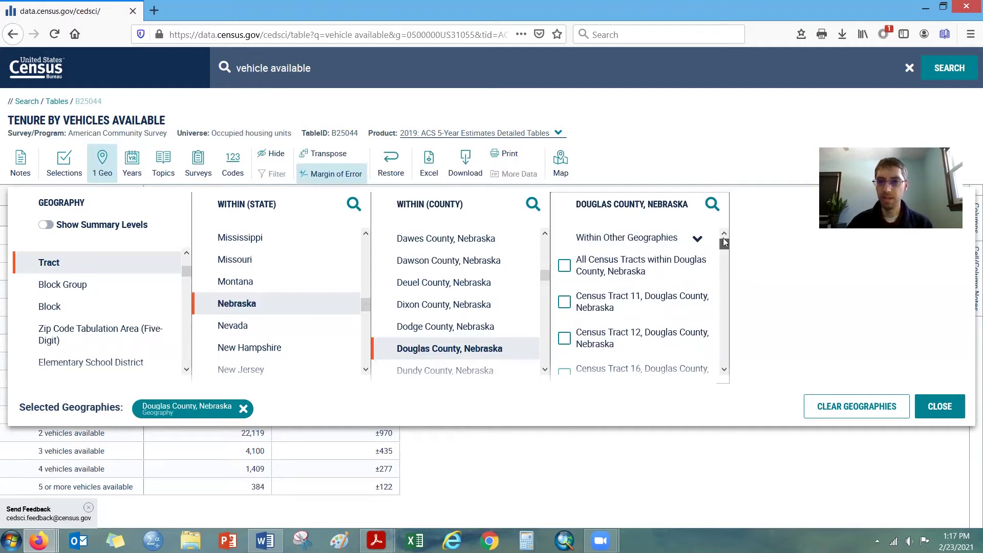
click(565, 266)
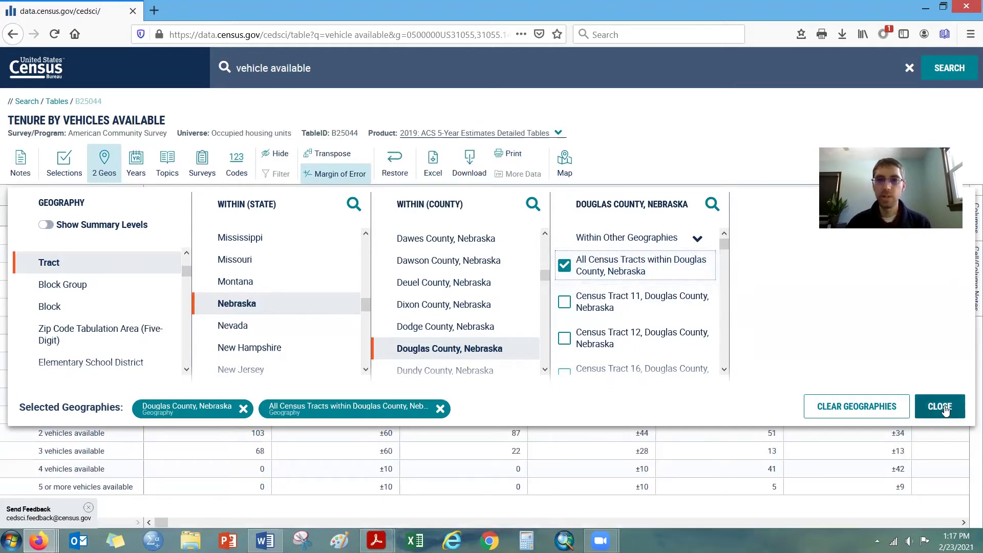
click(921, 412)
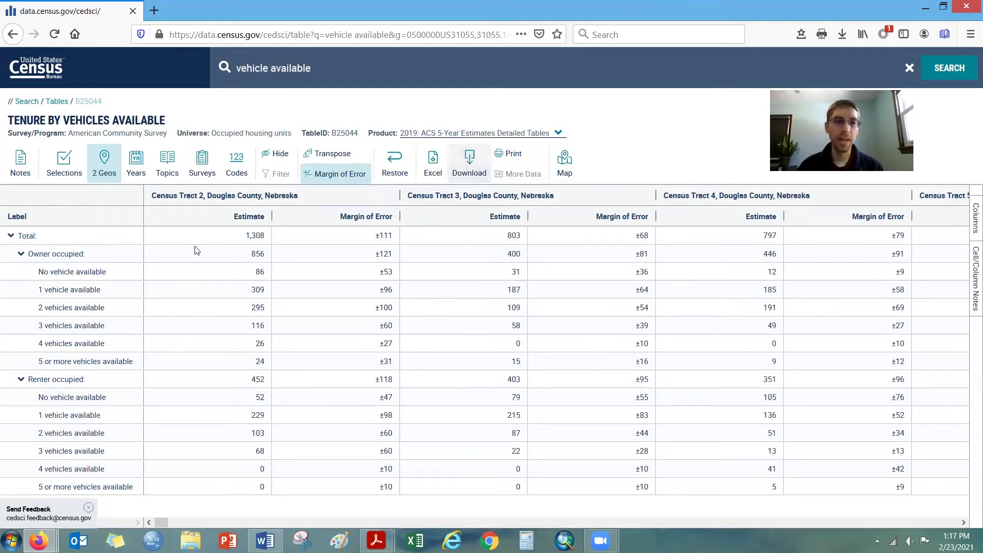
drag(141, 277, 210, 370)
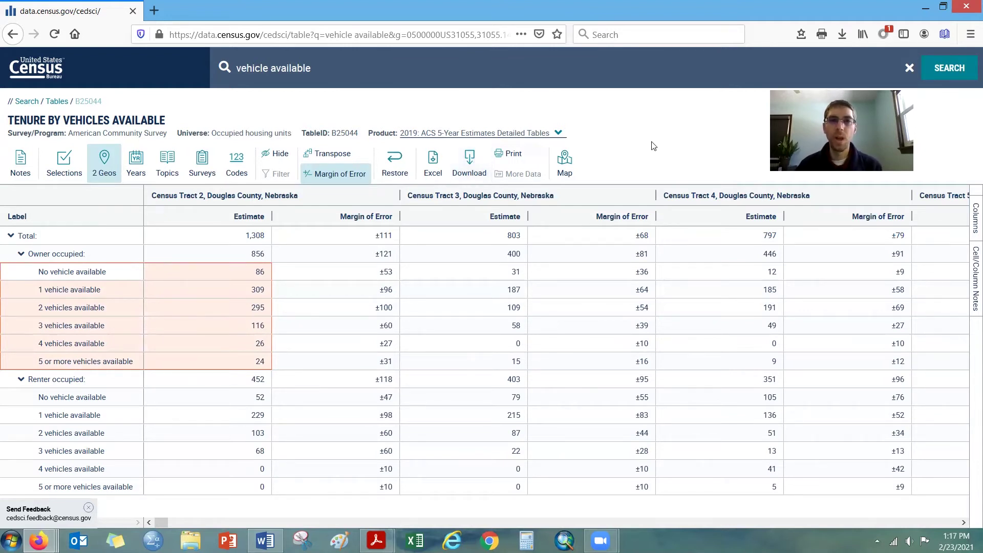
Search for "unemployment" while keeping the Douglas County and census tract geography filters
click(319, 72)
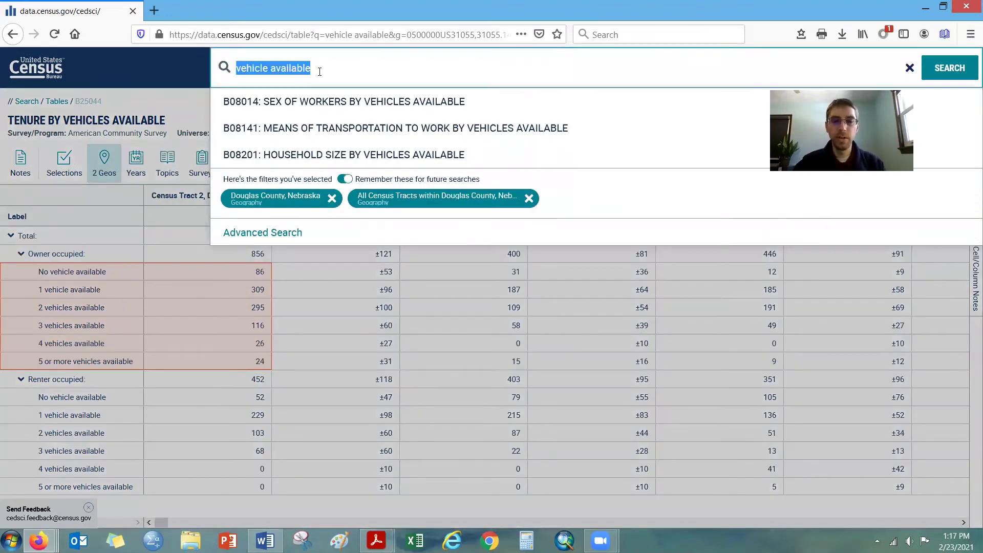
text(unemp)
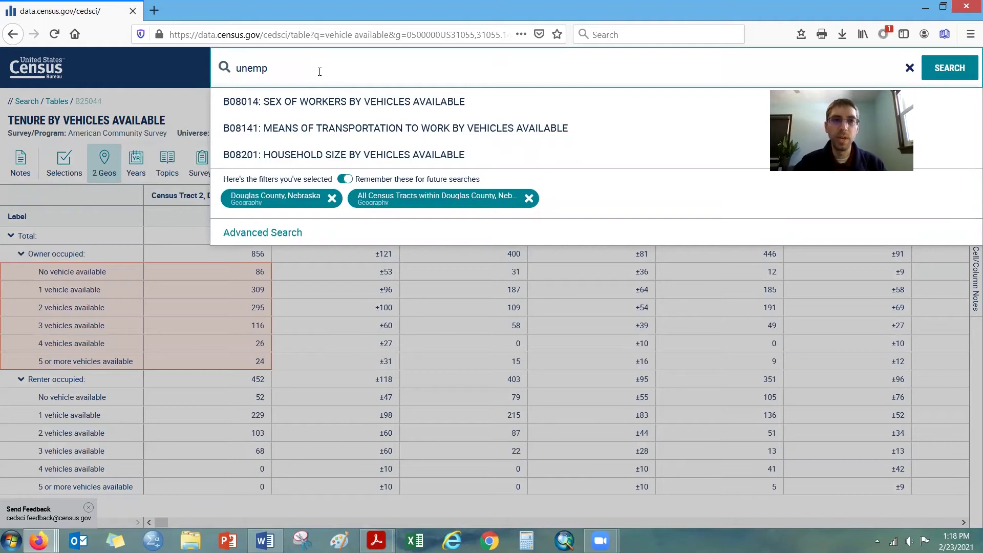
text(loyment)
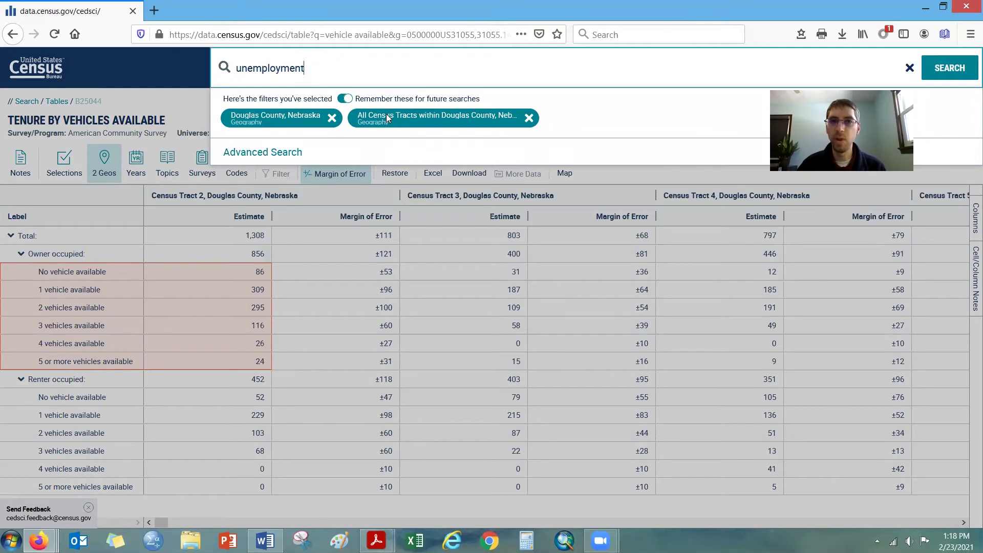
key(Return)
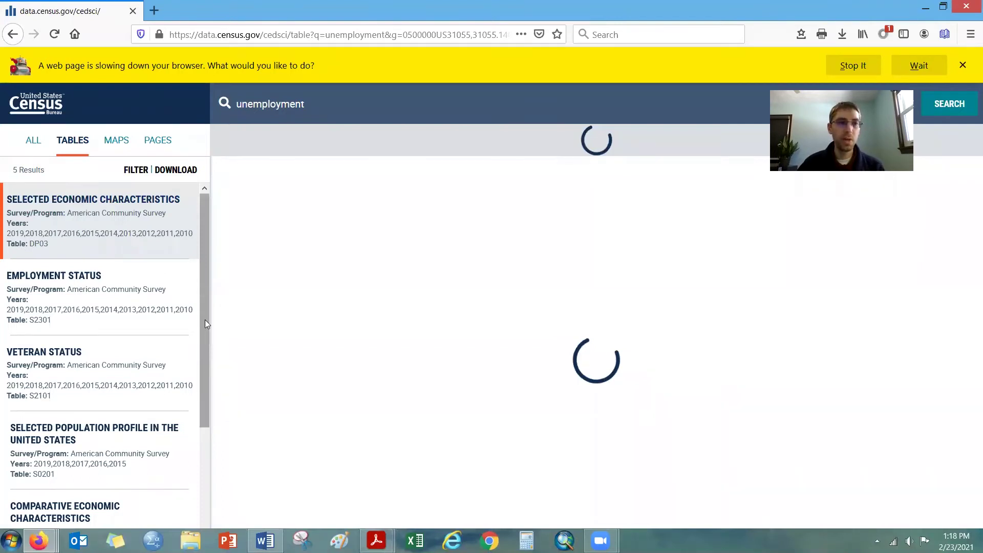
Open the Employment Status table (S2301) from the unemployment results
scroll(207, 270, down, 3)
scroll(210, 229, up, 3)
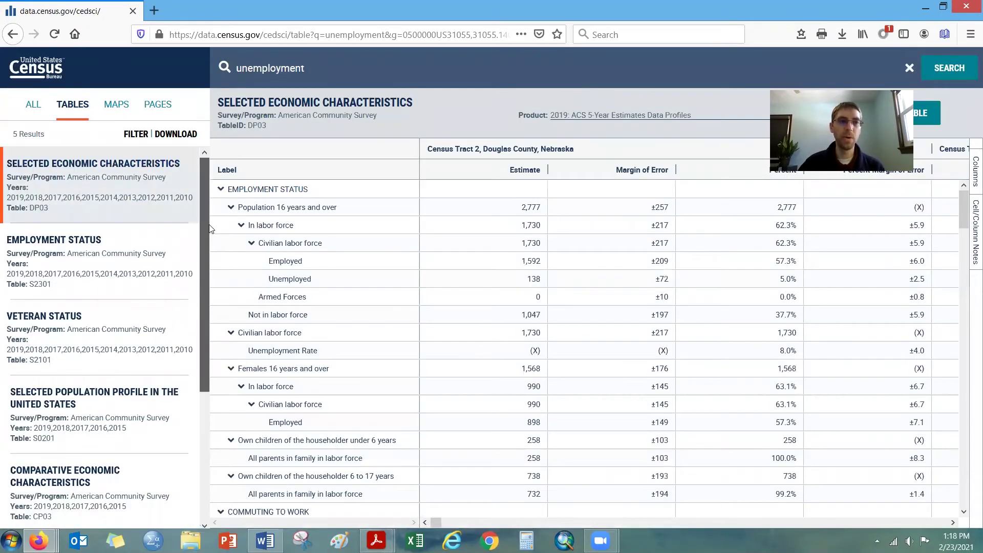
click(50, 243)
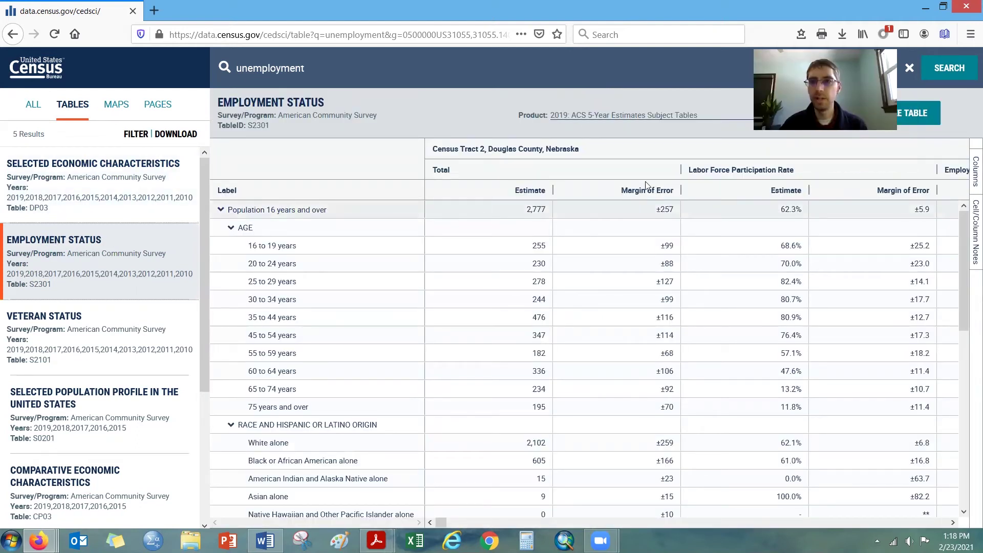
Customize the Employment Status table, hide its margins of error, and highlight Census Tract 2's overall unemployment rate
click(920, 114)
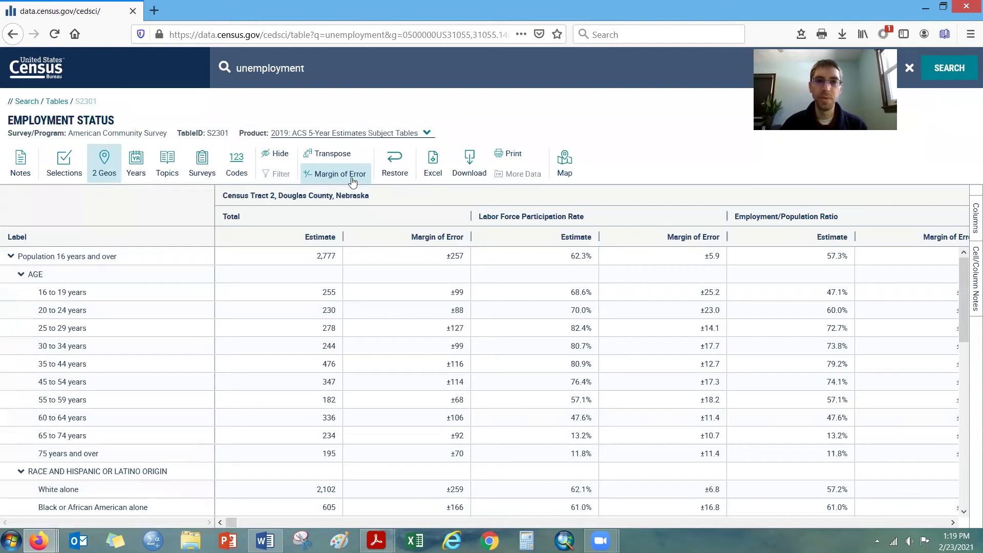
click(488, 275)
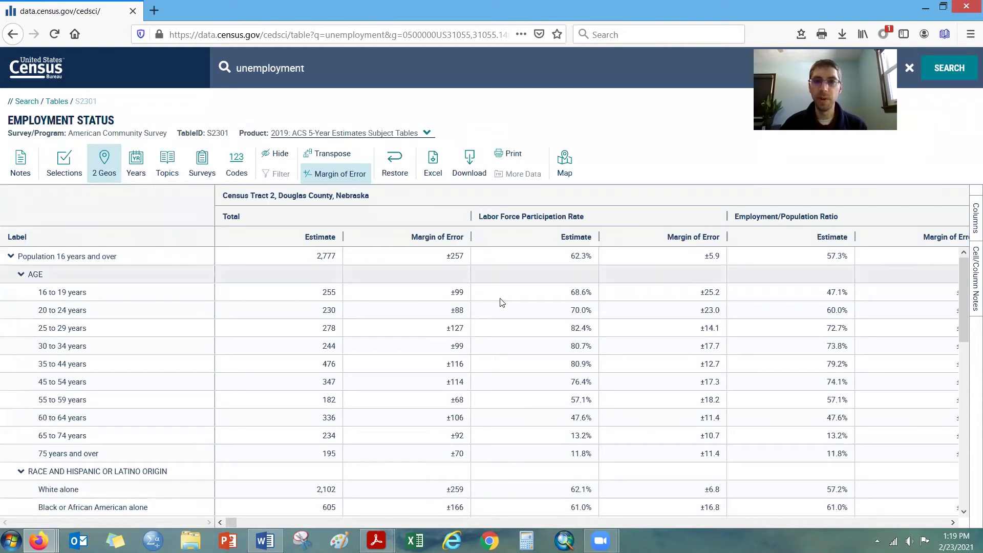
click(331, 175)
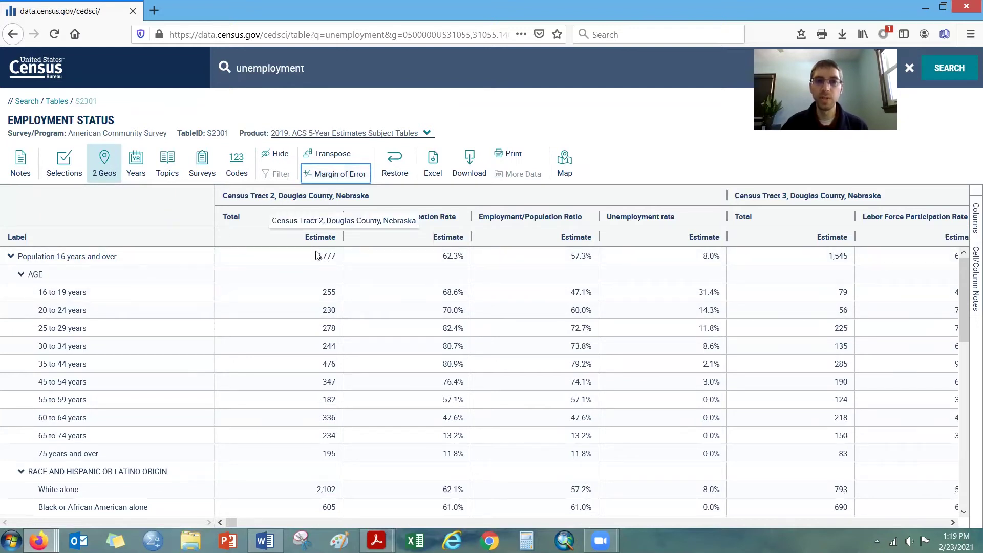
click(658, 261)
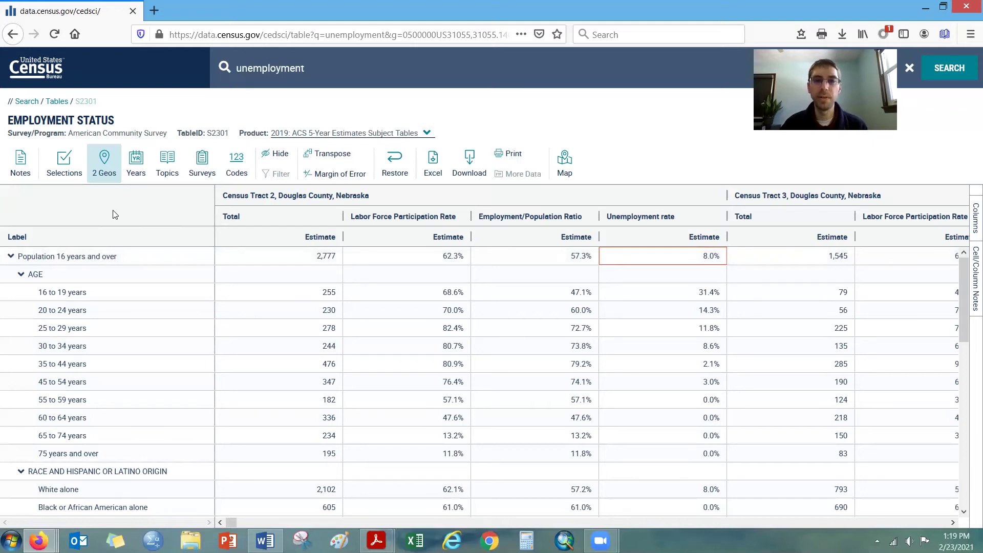
Add all census tracts within Sarpy County, Nebraska to the table's selected geographies
click(103, 162)
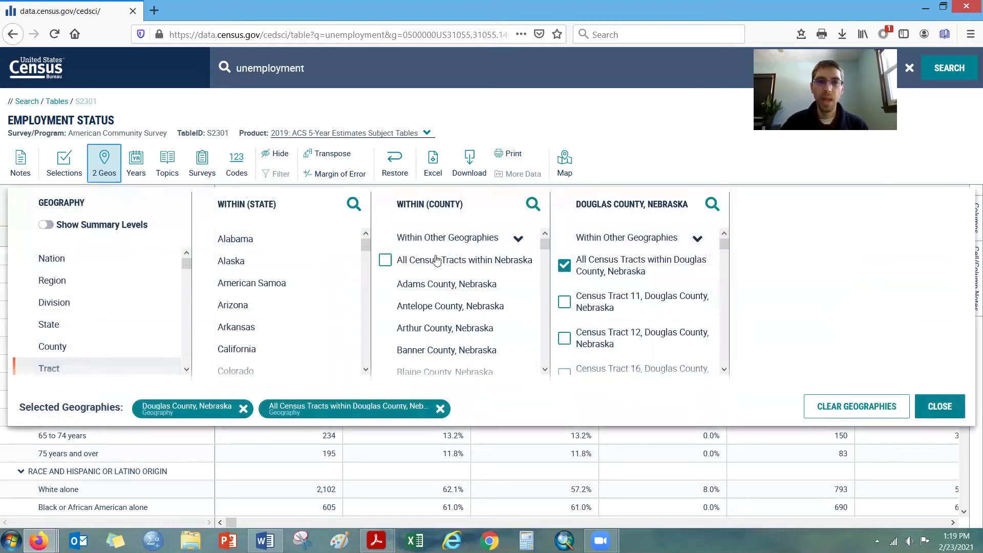
scroll(546, 251, down, 2)
scroll(546, 262, down, 1)
scroll(546, 330, down, 13)
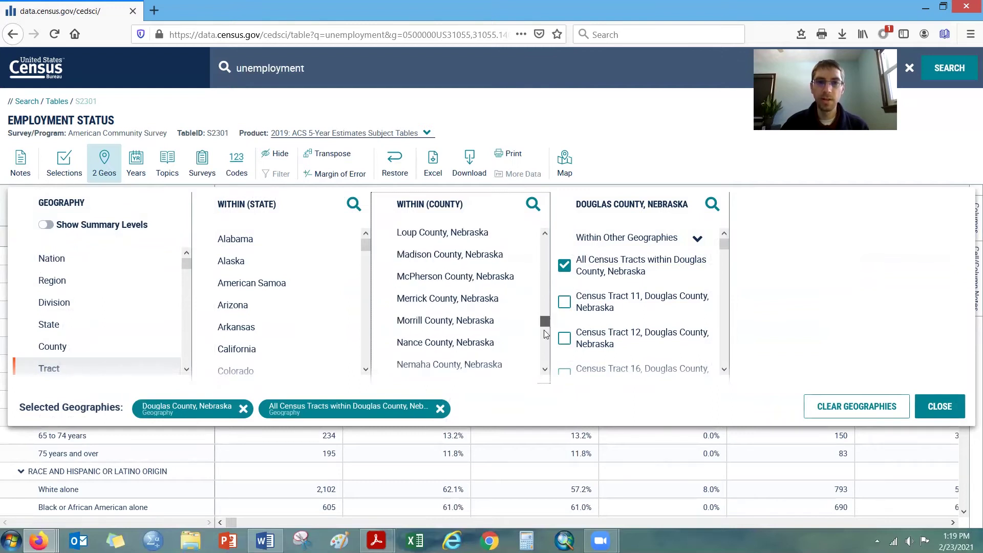
scroll(546, 335, down, 5)
scroll(546, 335, down, 5)
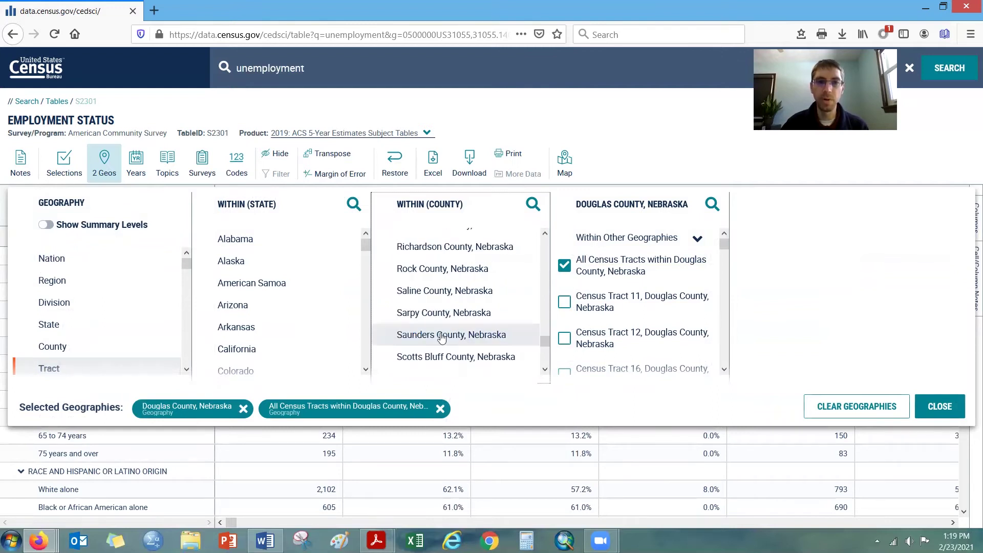
click(414, 315)
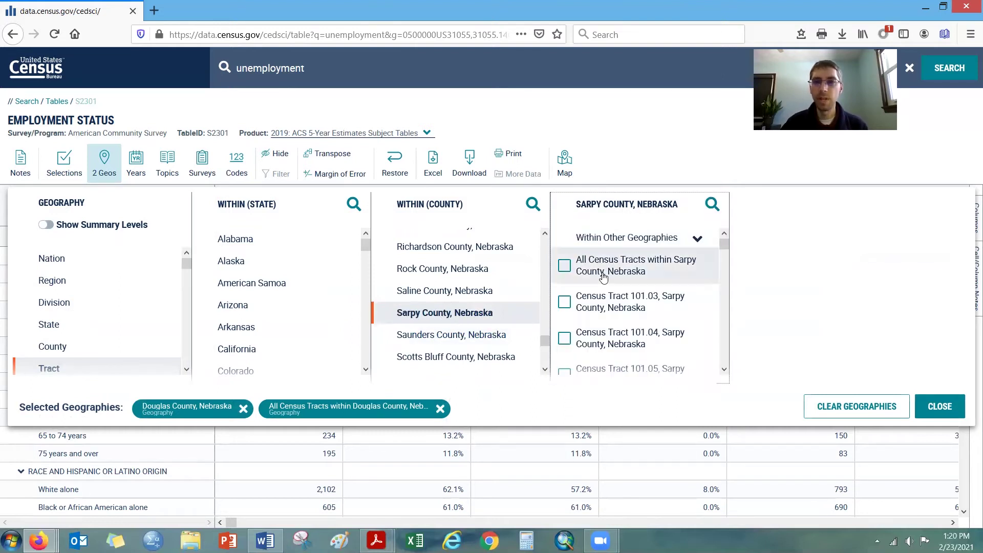
click(565, 267)
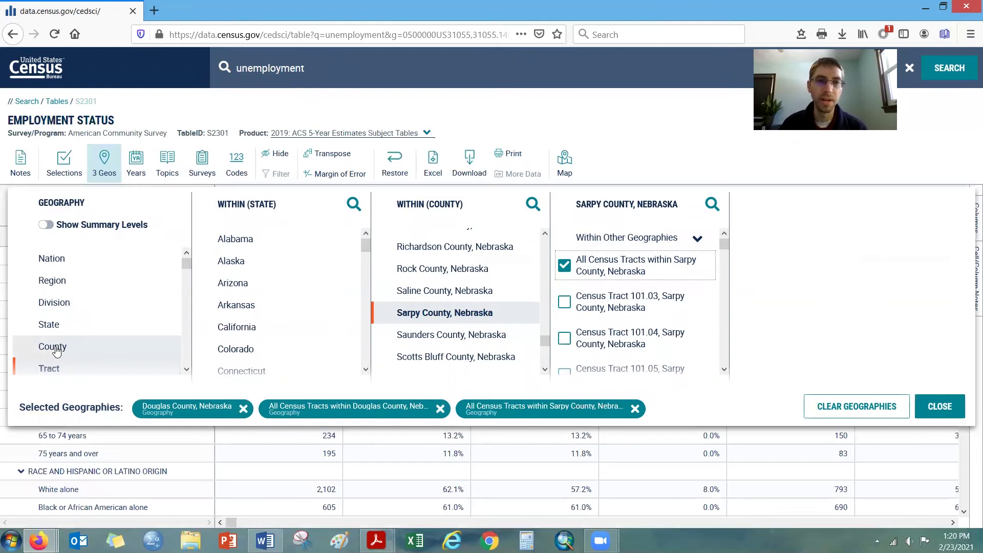
Add Sarpy County, Nebraska as a county geography and check the Sarpy County tract columns in the table
click(57, 350)
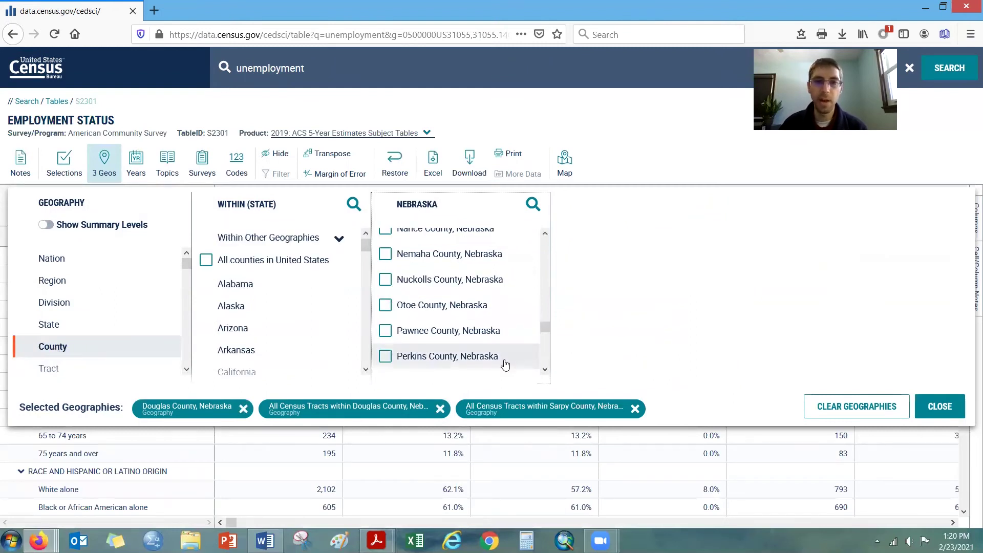
scroll(547, 354, down, 3)
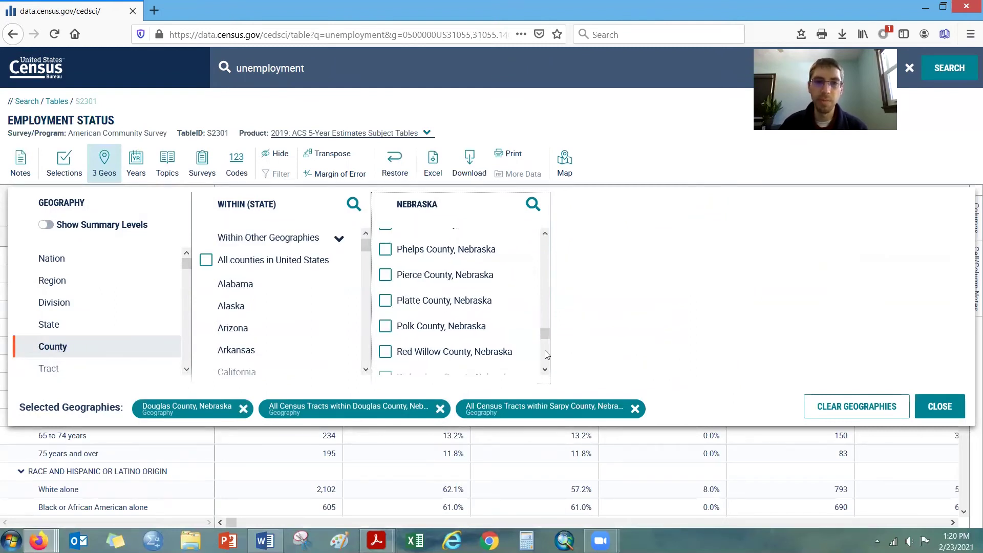
scroll(417, 325, down, 3)
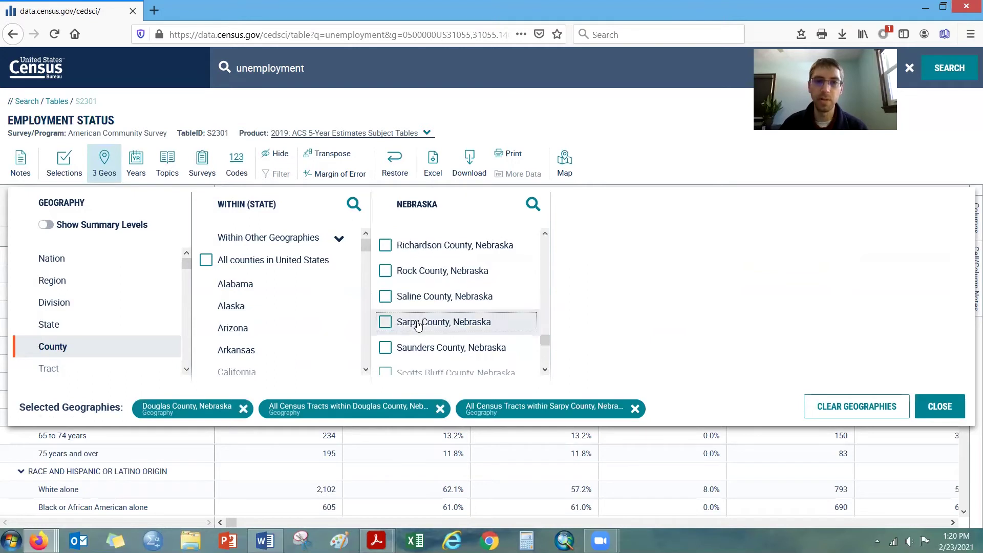
click(417, 325)
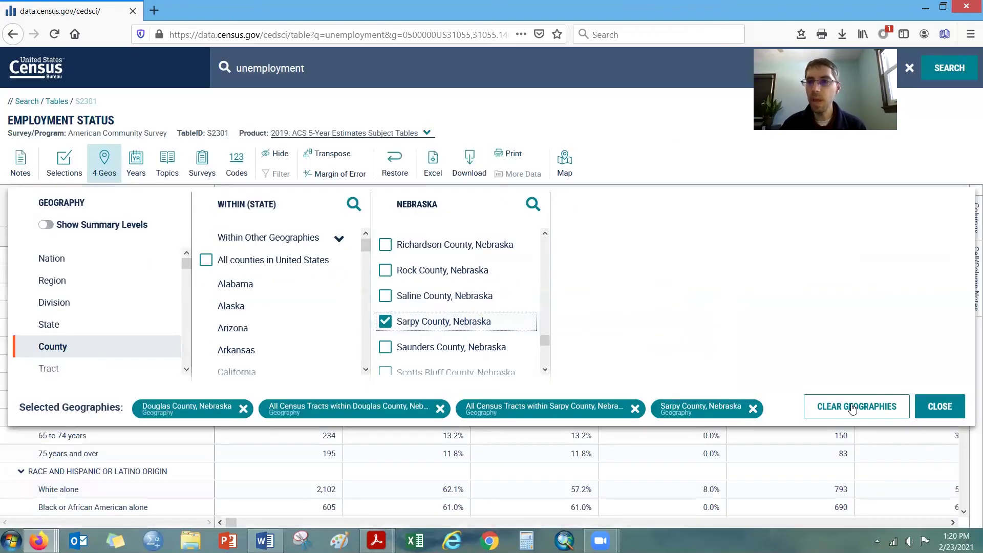
click(938, 404)
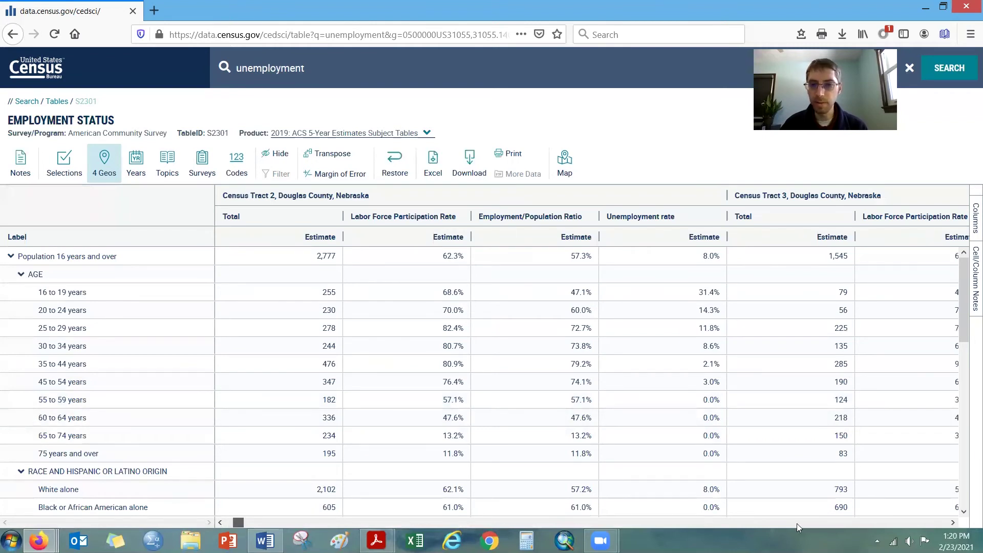
click(856, 525)
click(878, 526)
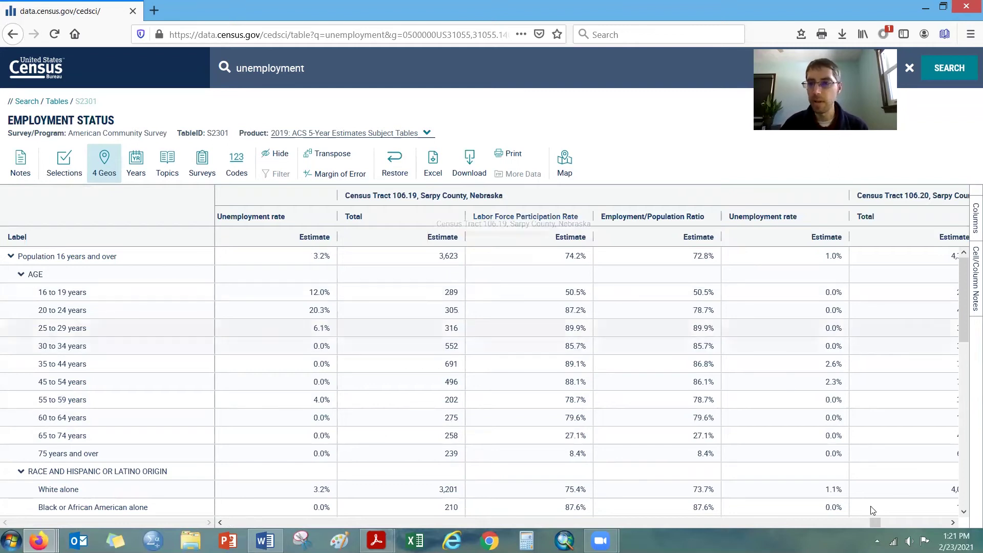
click(954, 522)
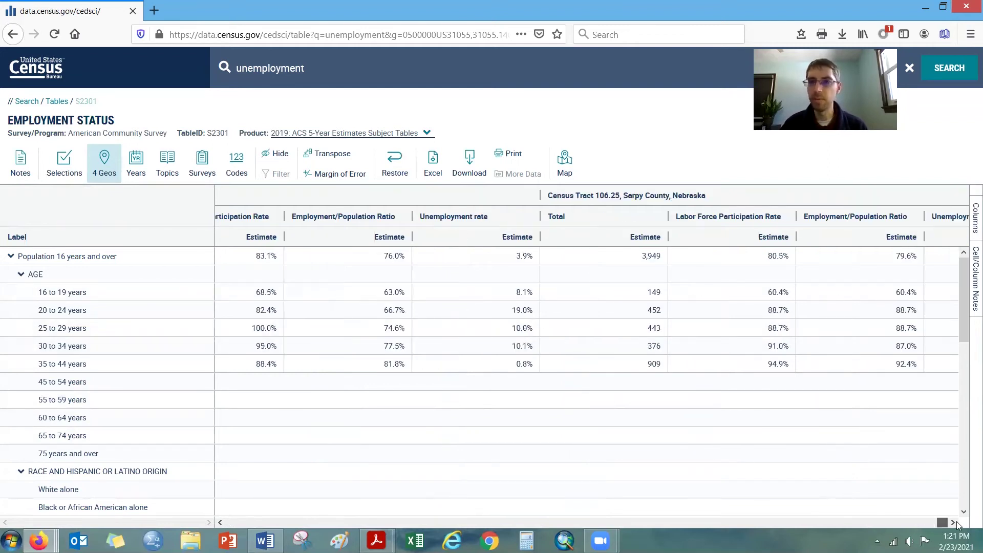
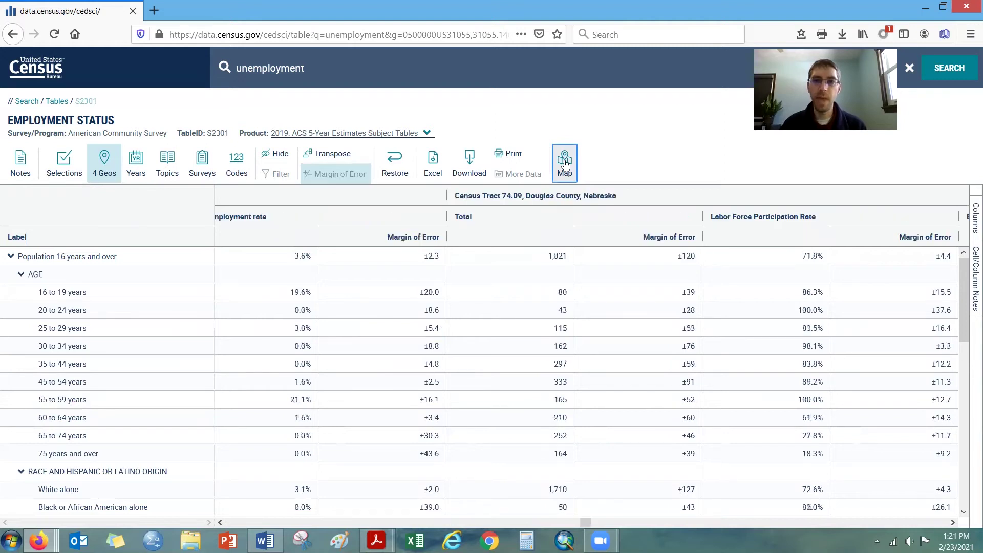
Show the Employment Status data as a map and set its geography level to Census Tract
click(564, 163)
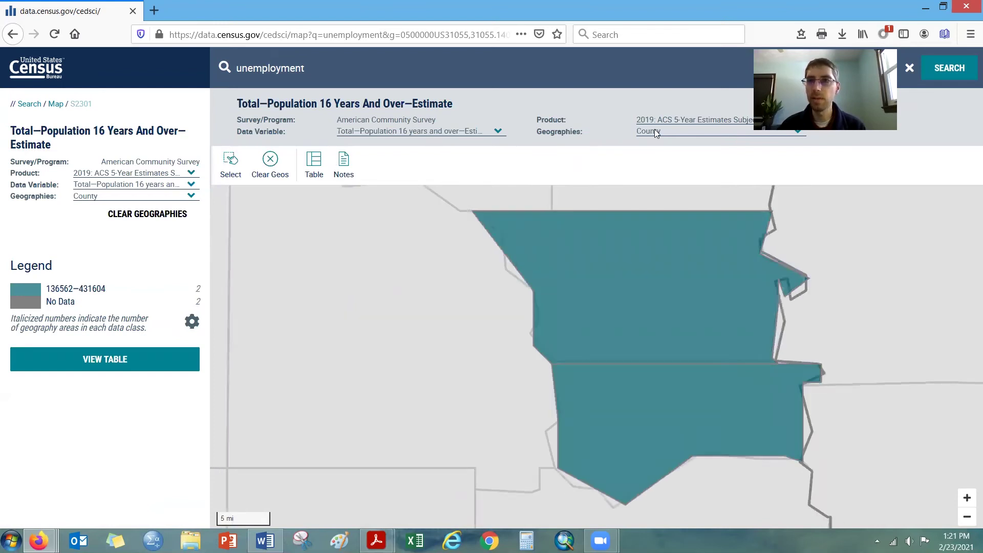
click(798, 134)
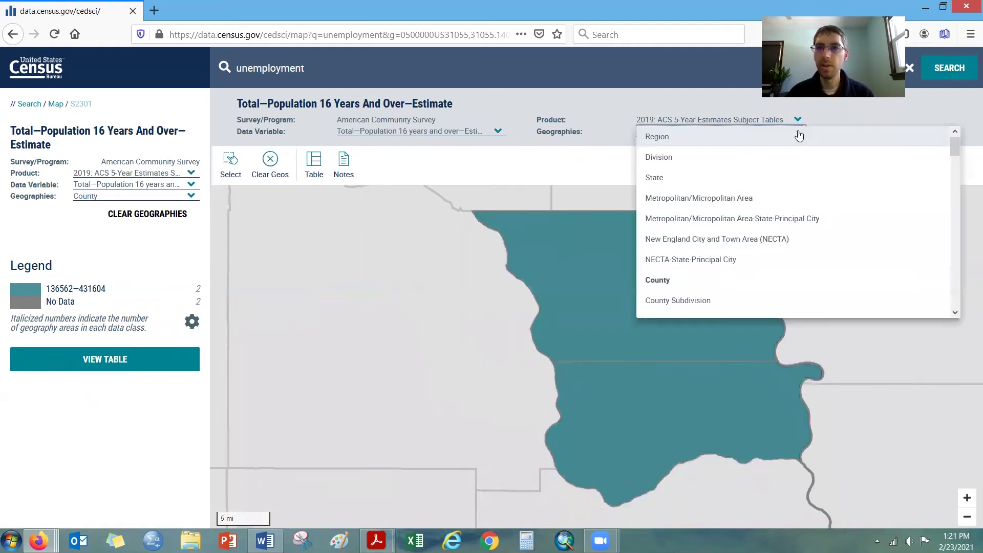
click(954, 268)
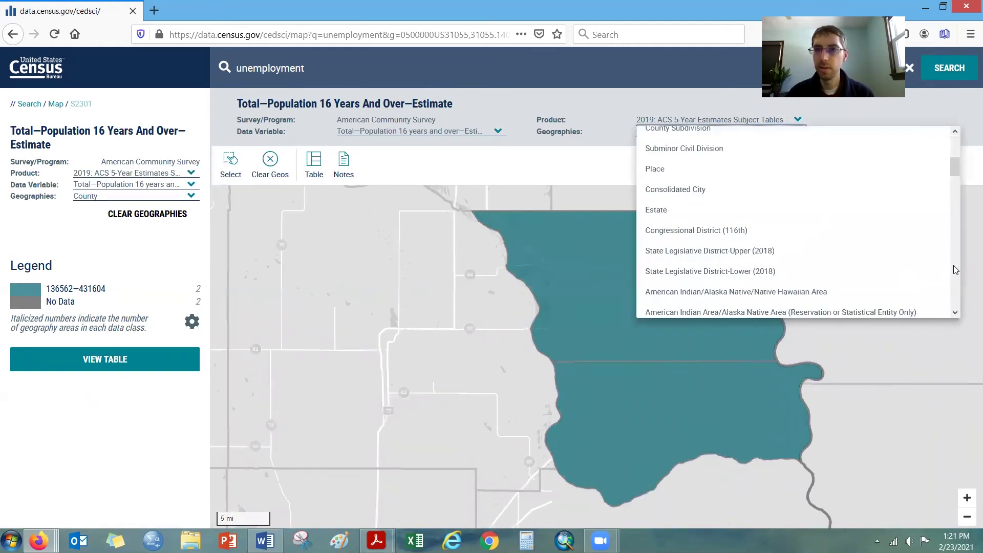
click(955, 270)
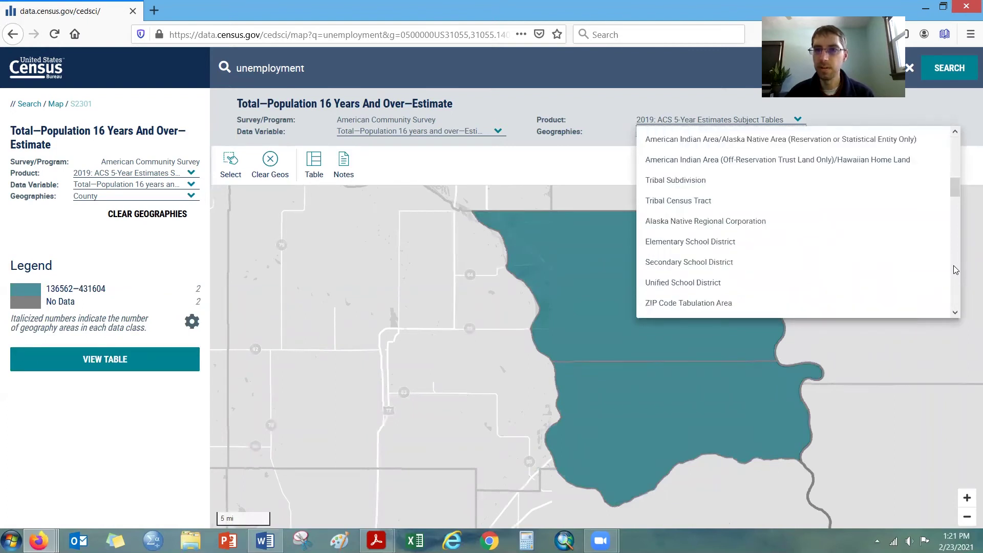
click(953, 265)
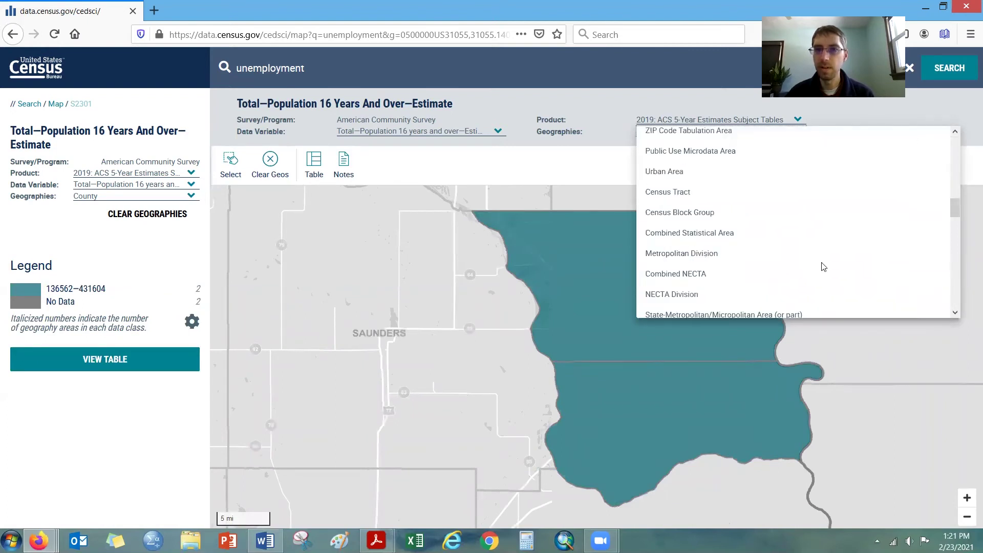
click(660, 192)
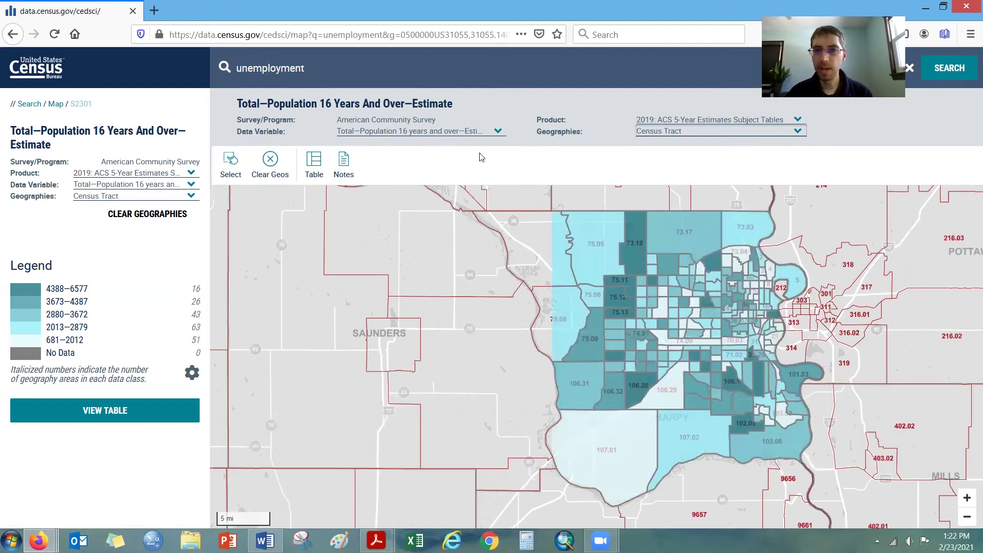
Set the map's data variable to "Unemployment rate—Population 16 years and over—Estimate"
click(498, 133)
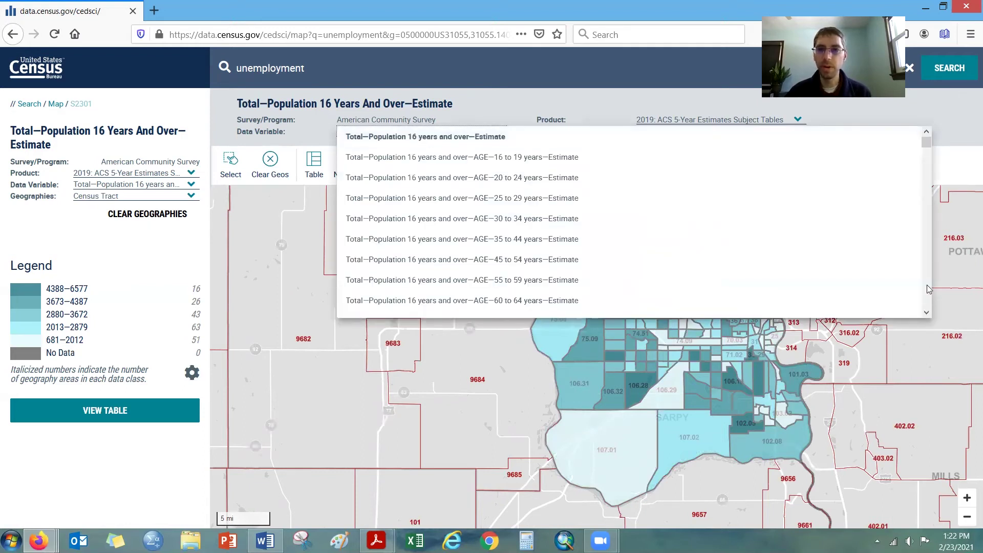
scroll(929, 289, down, 5)
scroll(928, 289, down, 3)
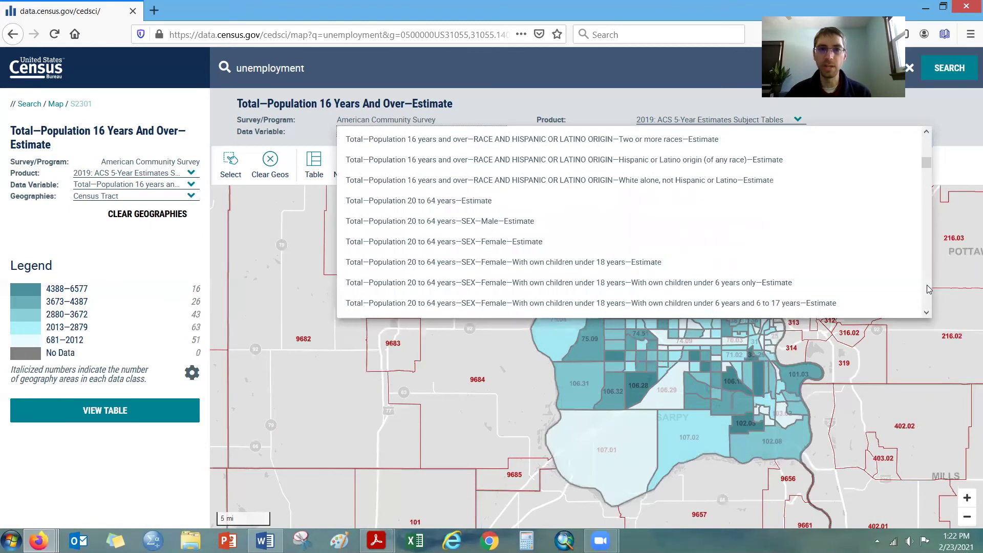
scroll(929, 289, down, 5)
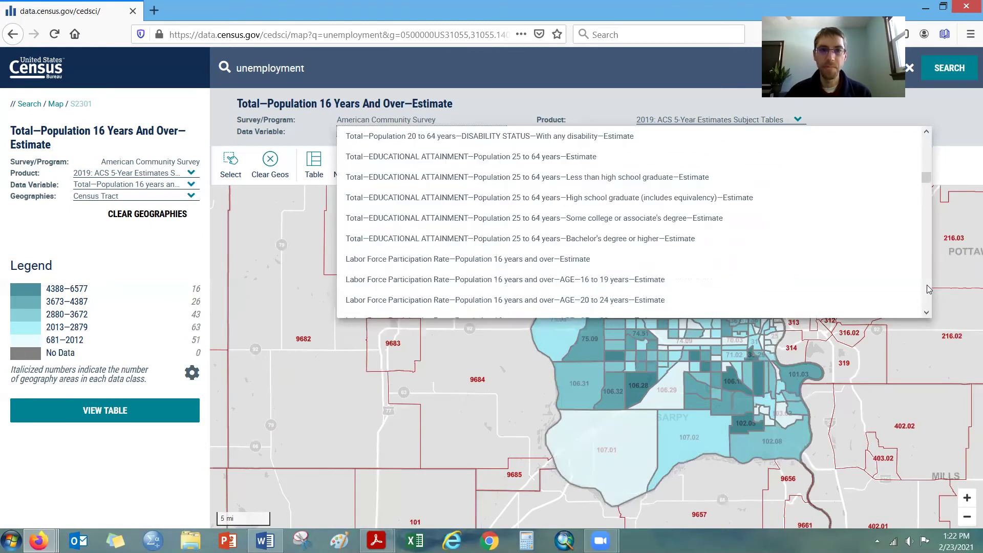
scroll(929, 289, down, 5)
scroll(929, 289, down, 5)
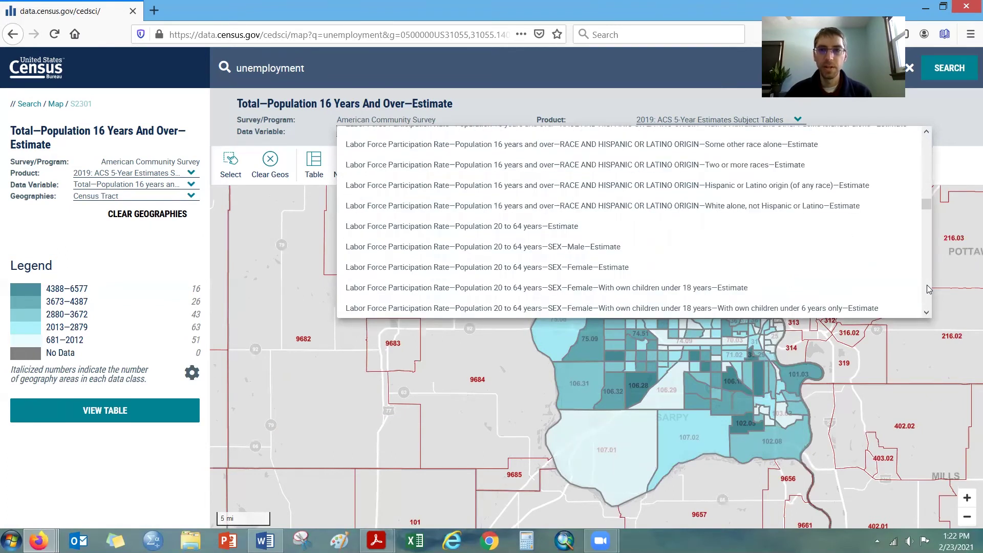
scroll(929, 289, down, 5)
scroll(928, 288, down, 5)
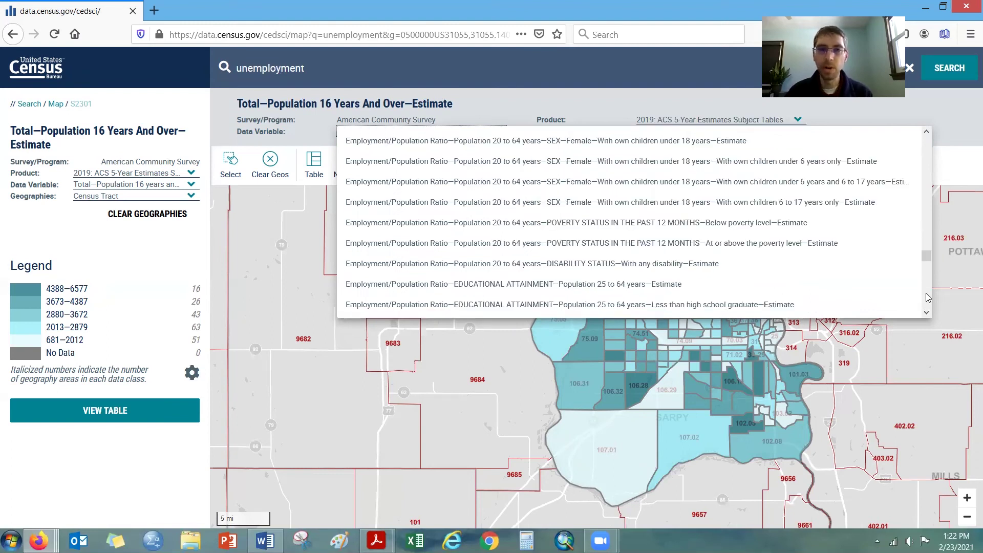
scroll(928, 297, down, 5)
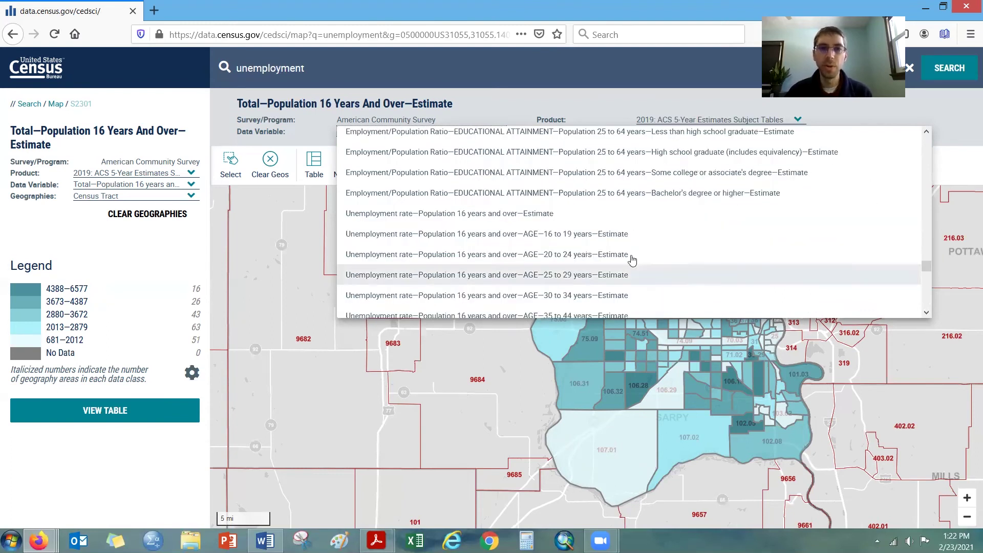
click(424, 214)
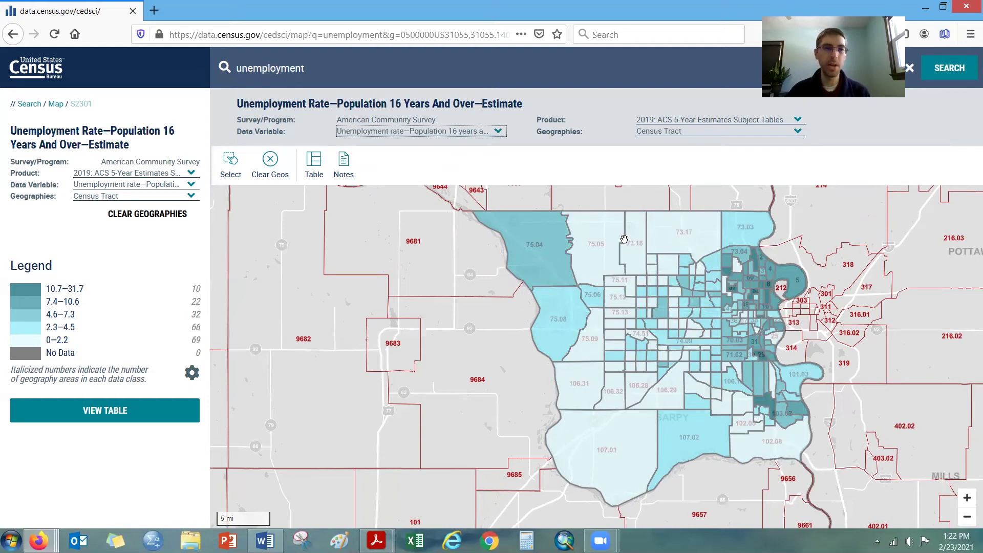
Open the map legend settings and set the number of data classes to 8
click(192, 374)
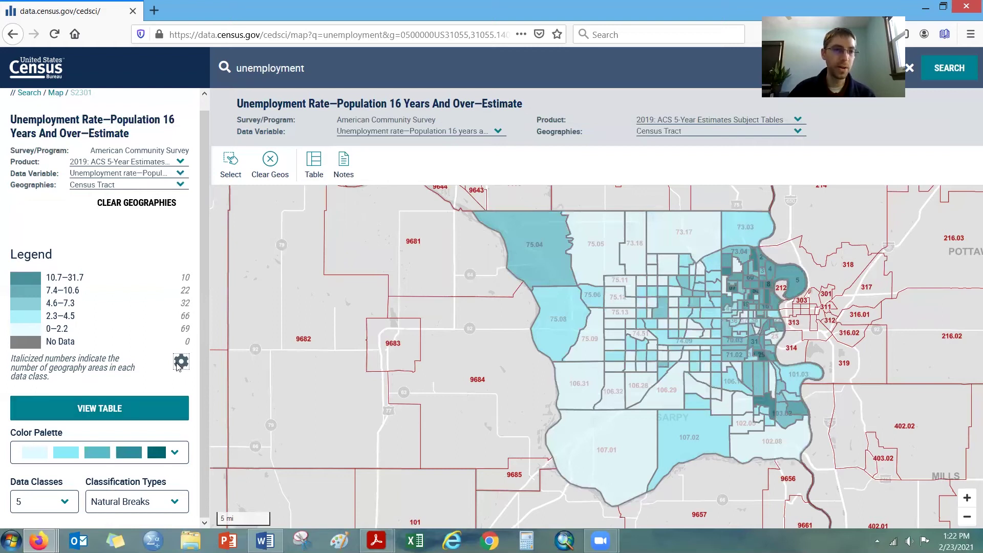
click(66, 504)
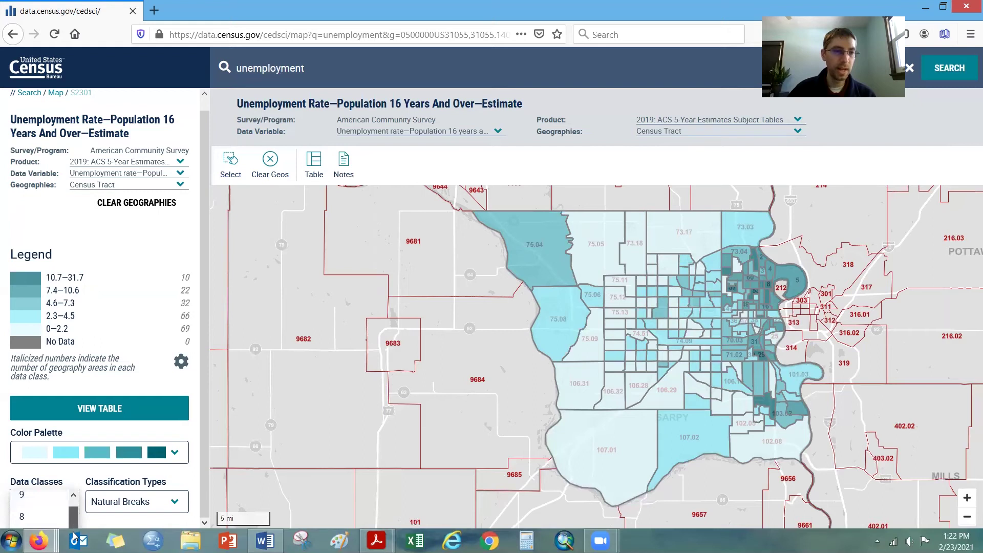
scroll(36, 524, down, 1)
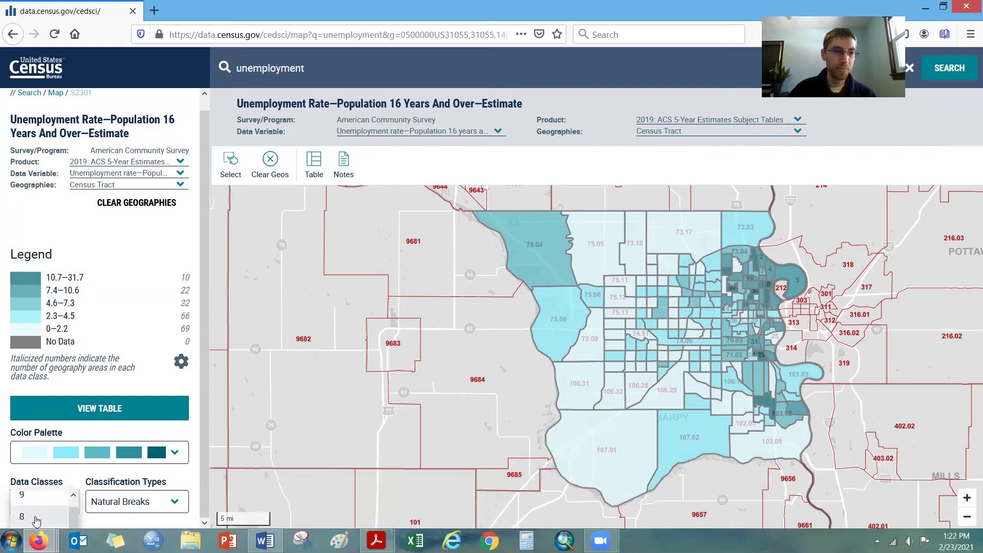
click(36, 517)
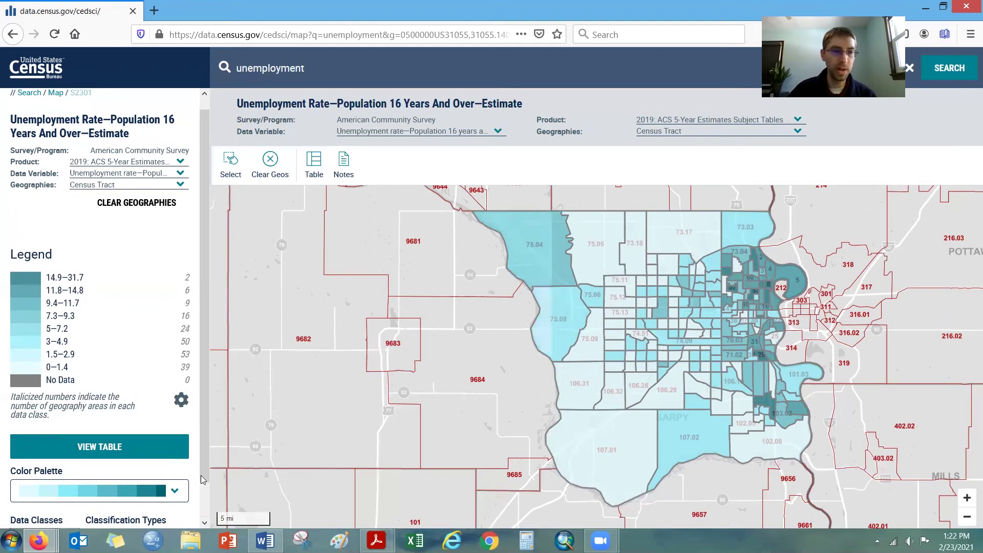
scroll(67, 504, down, 1)
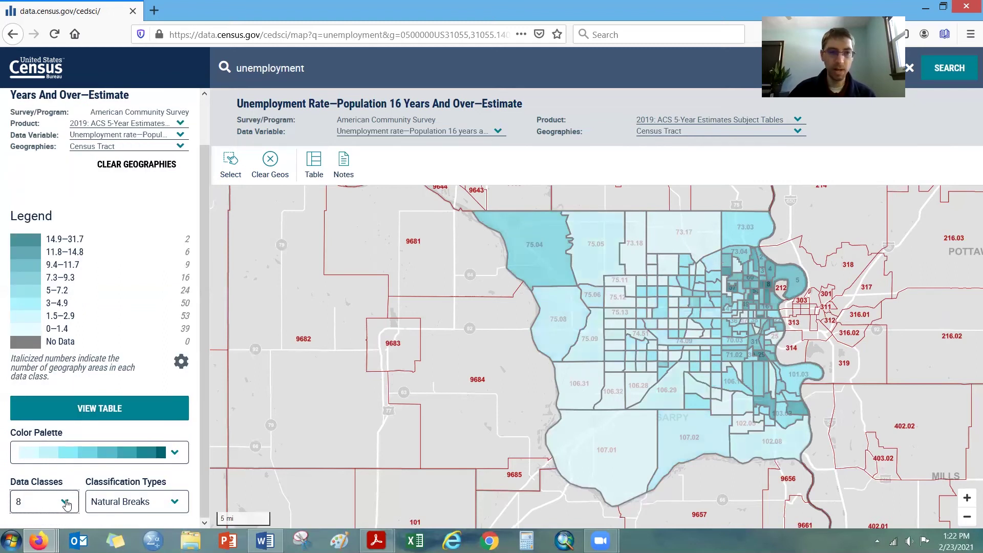
Reduce the number of data classes on the unemployment map to 5 and finally to 4
click(66, 504)
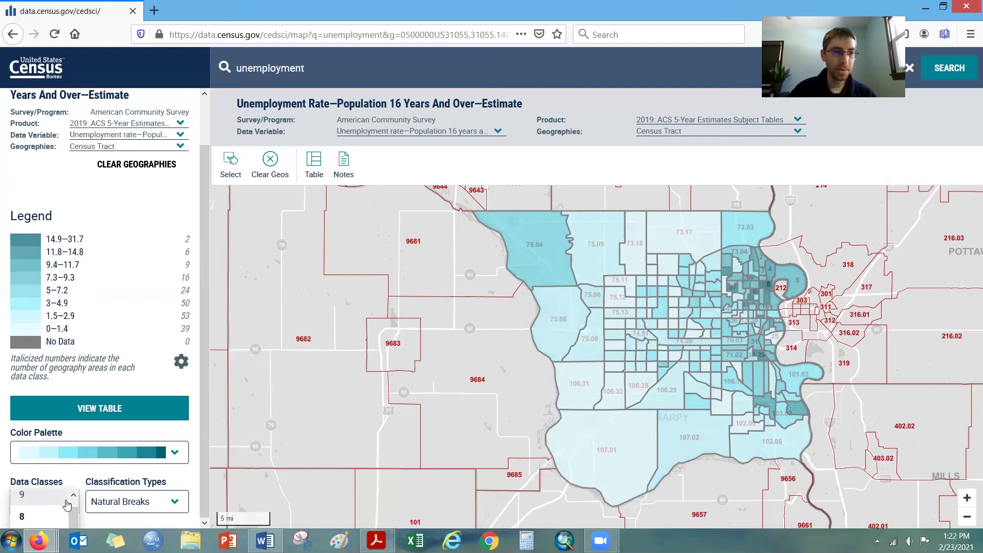
click(66, 504)
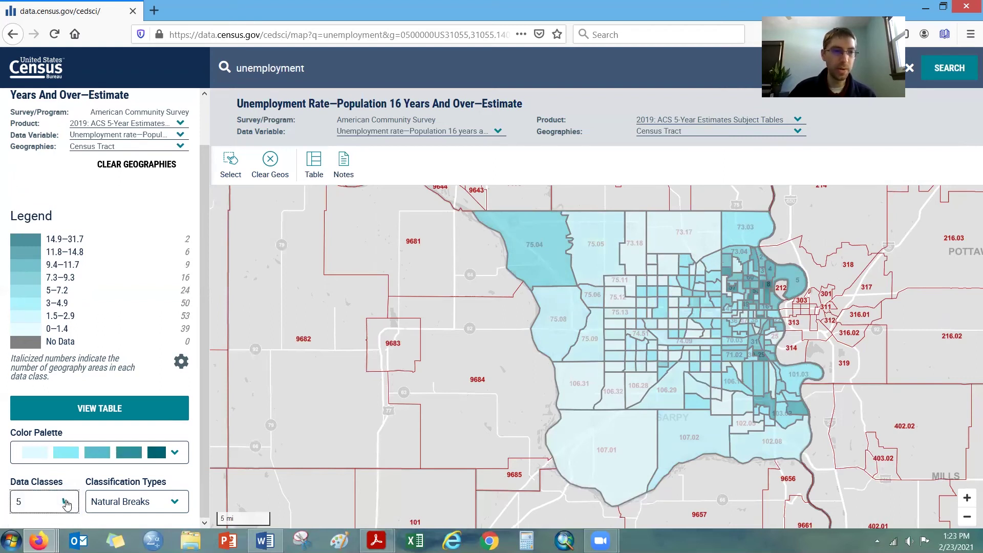
click(66, 504)
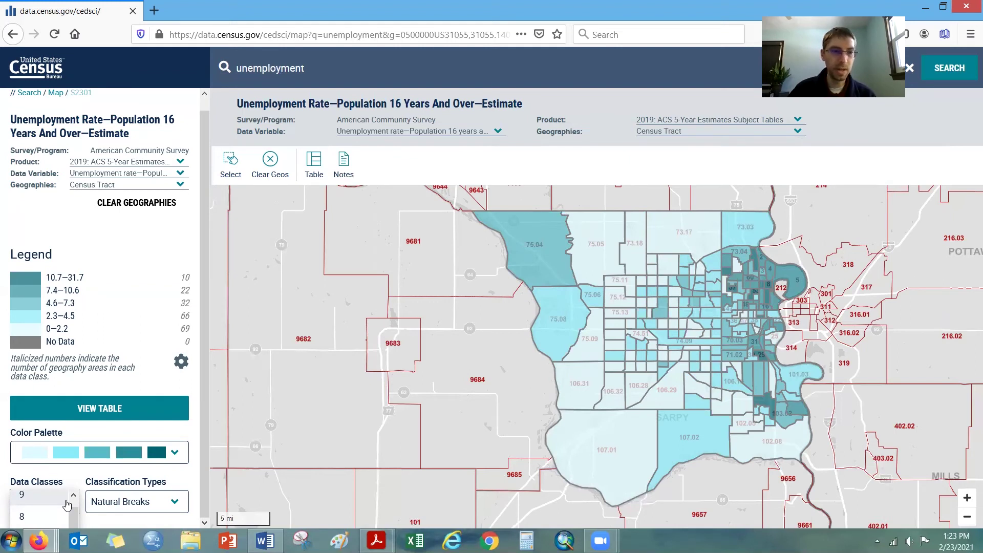
click(66, 504)
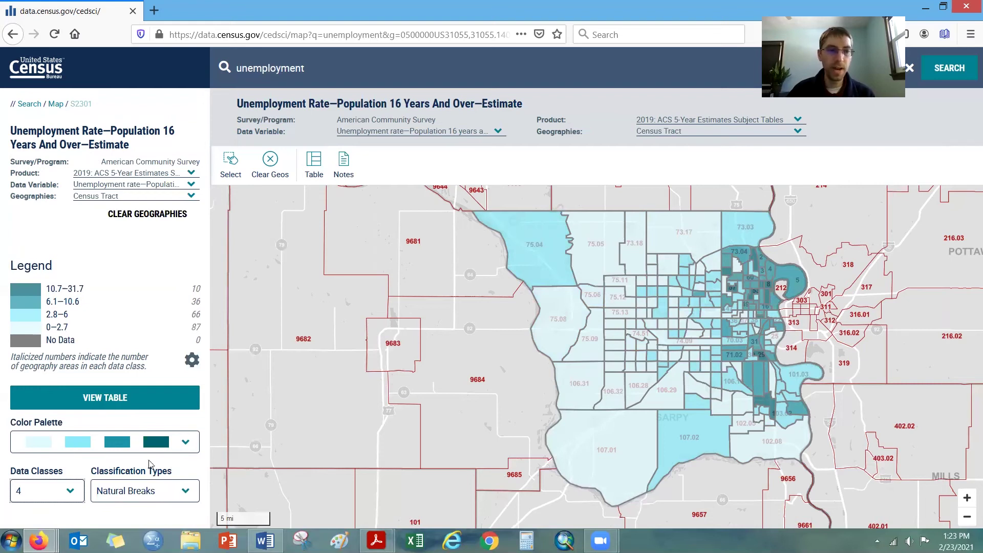
Apply the crimson, salmon, light blue and dark blue color palette to the map and set the classification type to Quantile
click(186, 444)
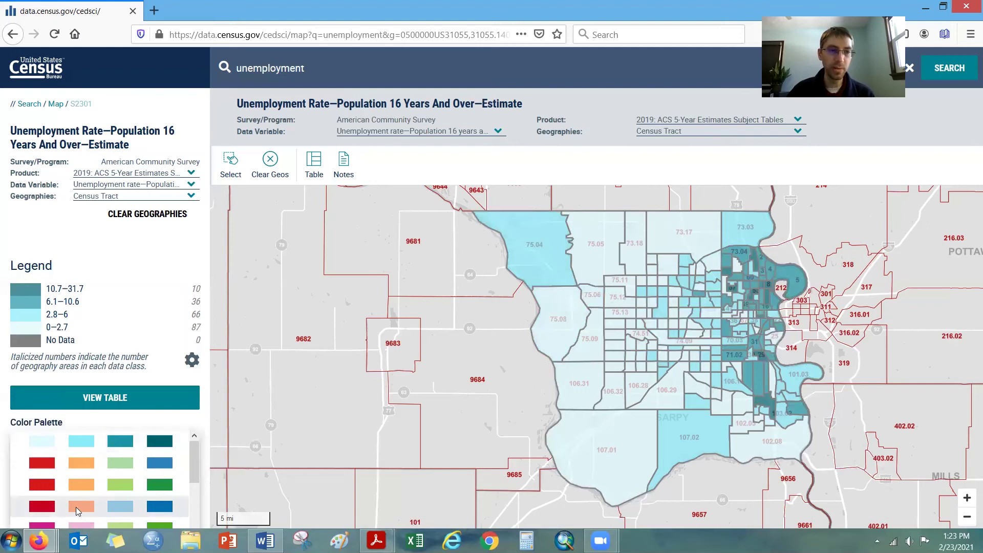
click(76, 507)
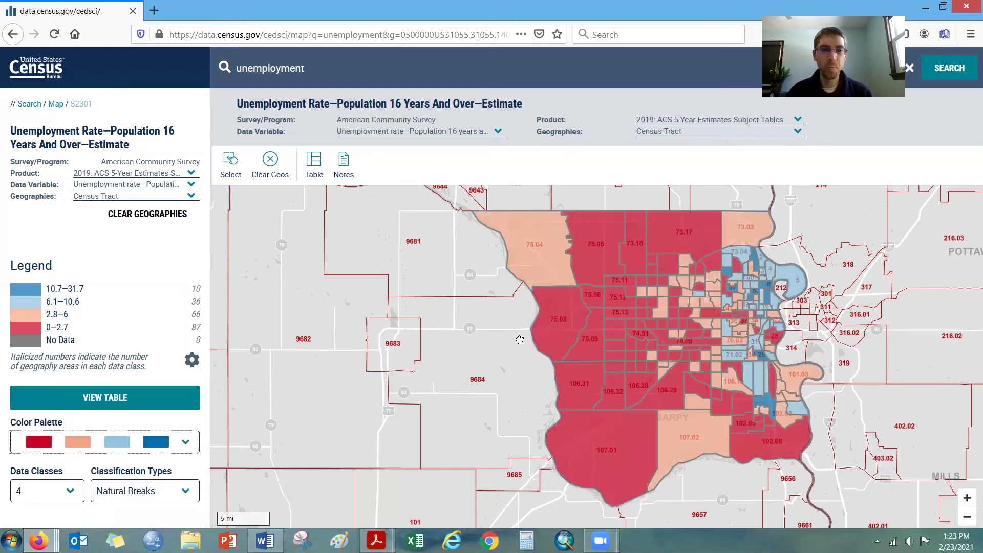
click(187, 493)
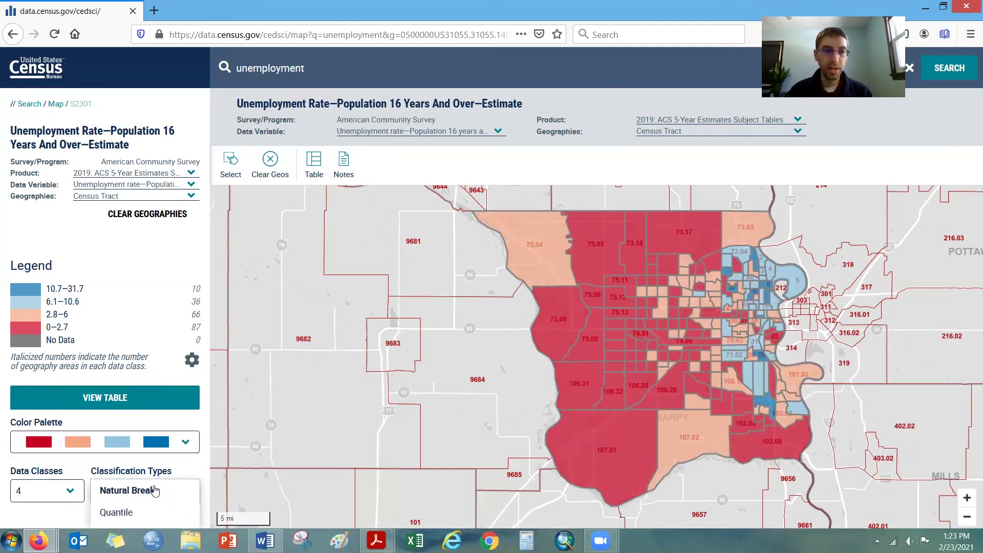
click(116, 514)
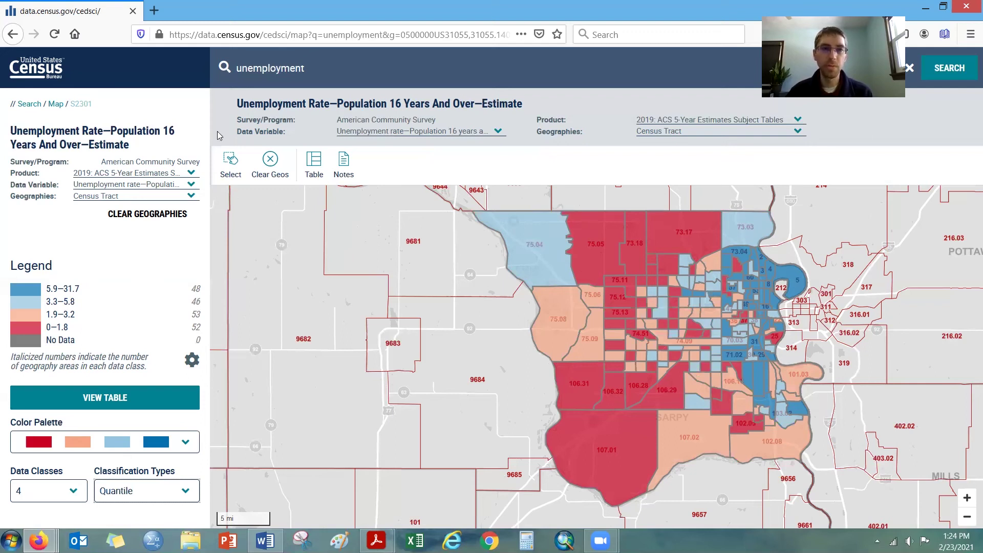
Add the Pottawattamie County census tracts east of Douglas and Sarpy Counties to the map selection and open the table view
click(967, 519)
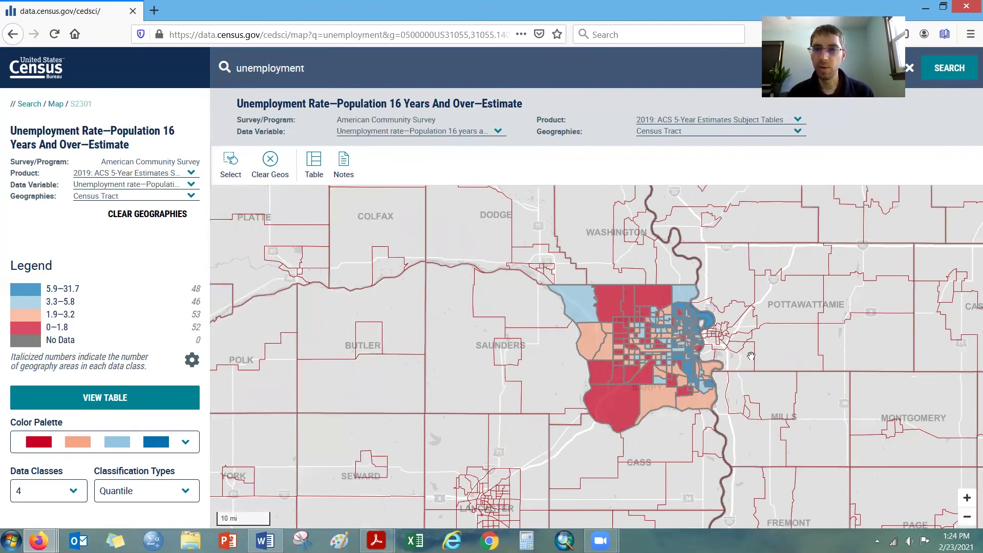
click(228, 167)
drag(902, 255, 732, 326)
drag(728, 363, 727, 363)
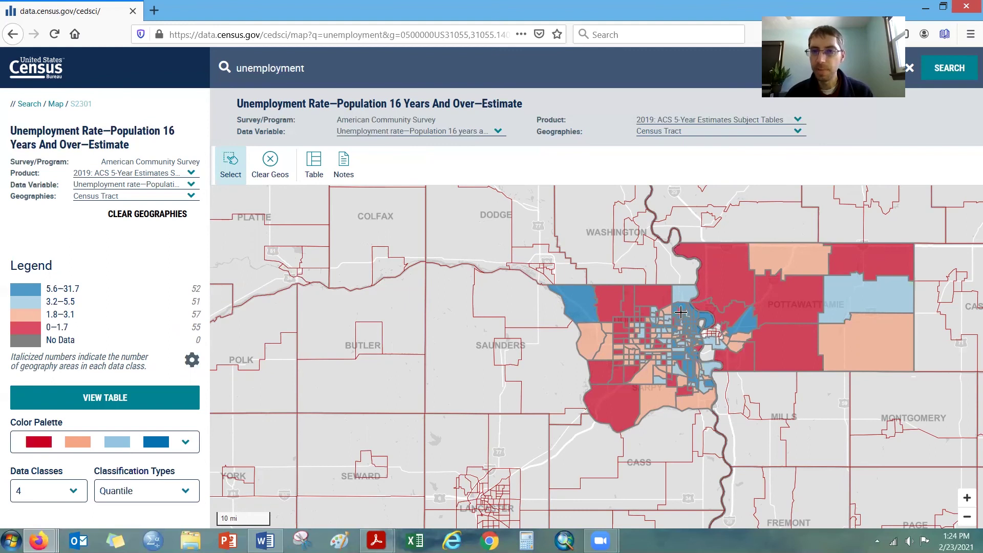
click(733, 368)
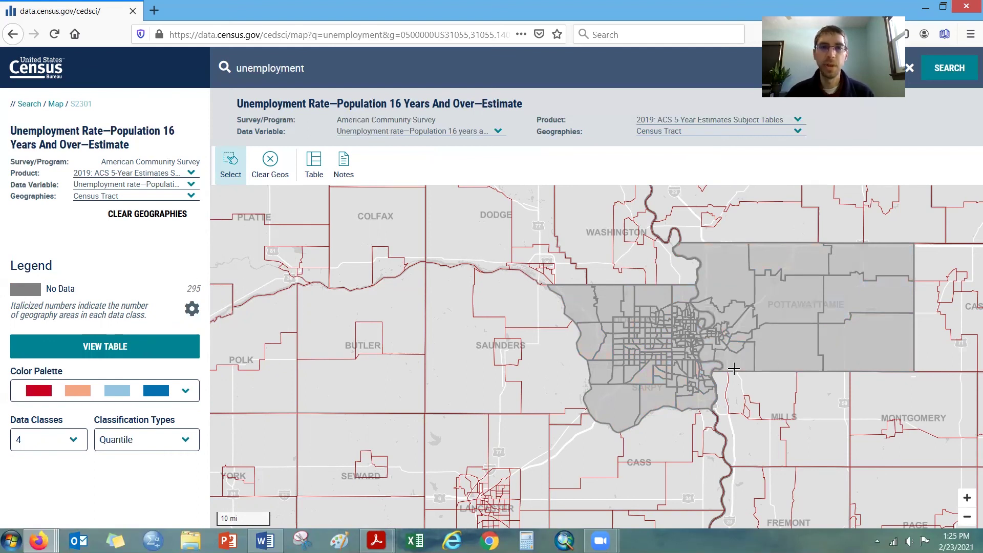
click(314, 166)
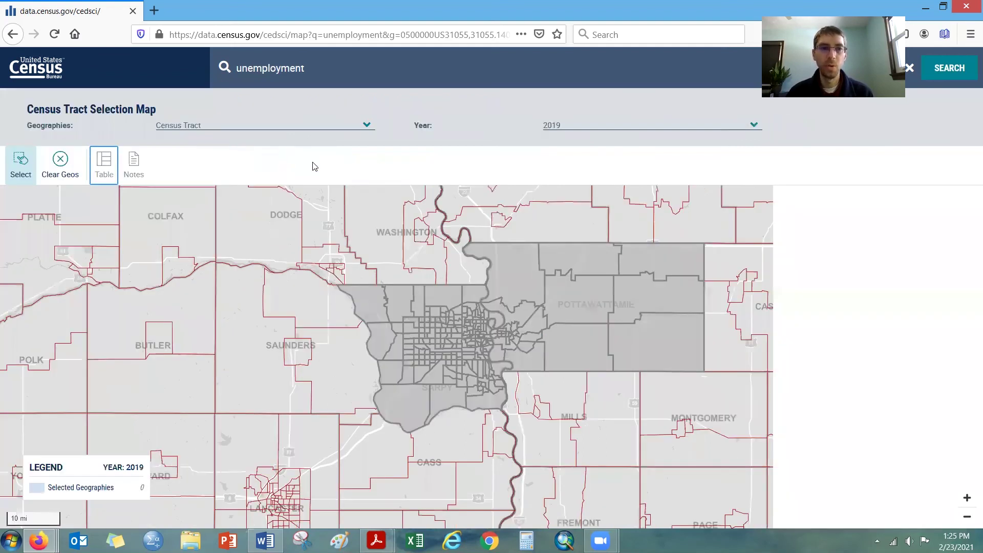